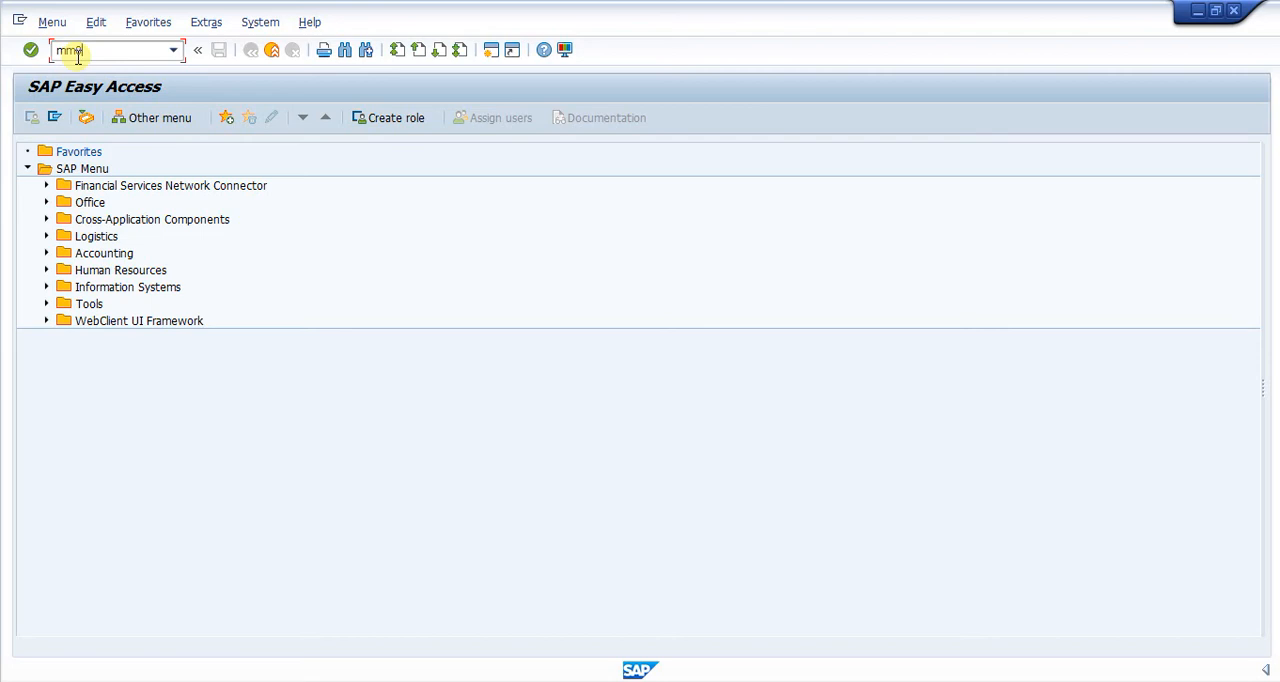
Step: Start transaction MM02 and call up material BIKE-PP for changing
{"action": "type", "text": "2"}
{"action": "key", "text": "Return"}
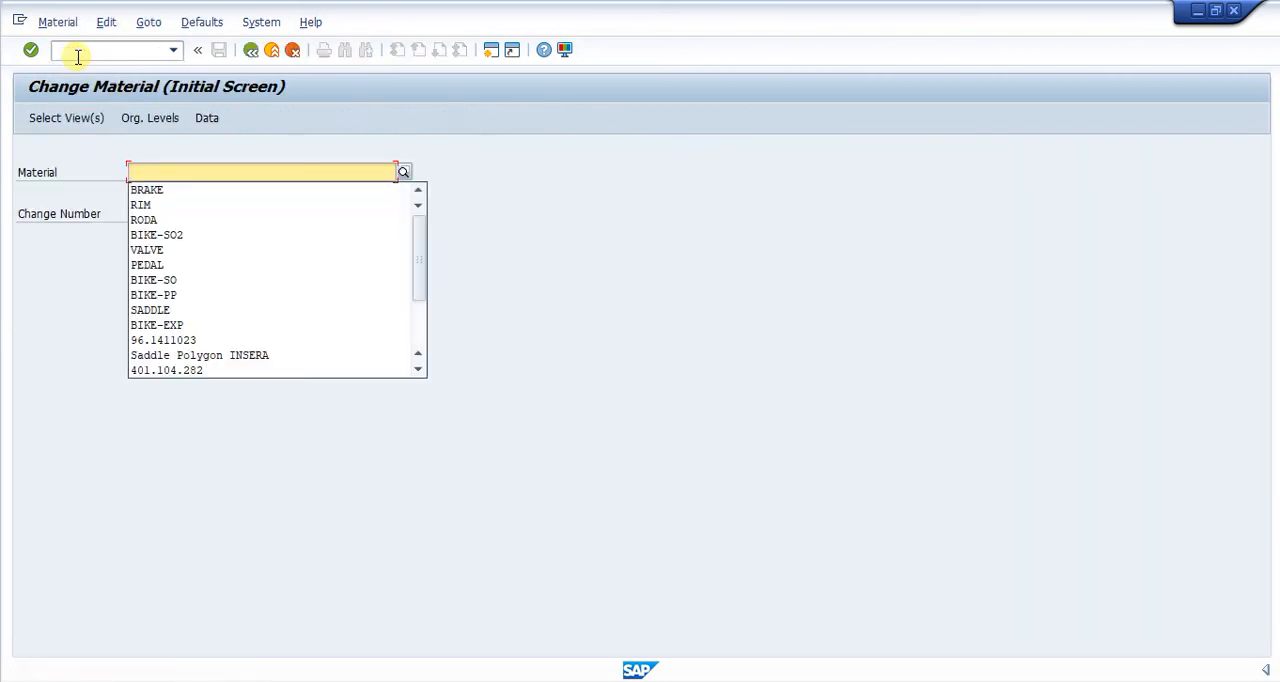
{"action": "left_click", "coordinate": [176, 296]}
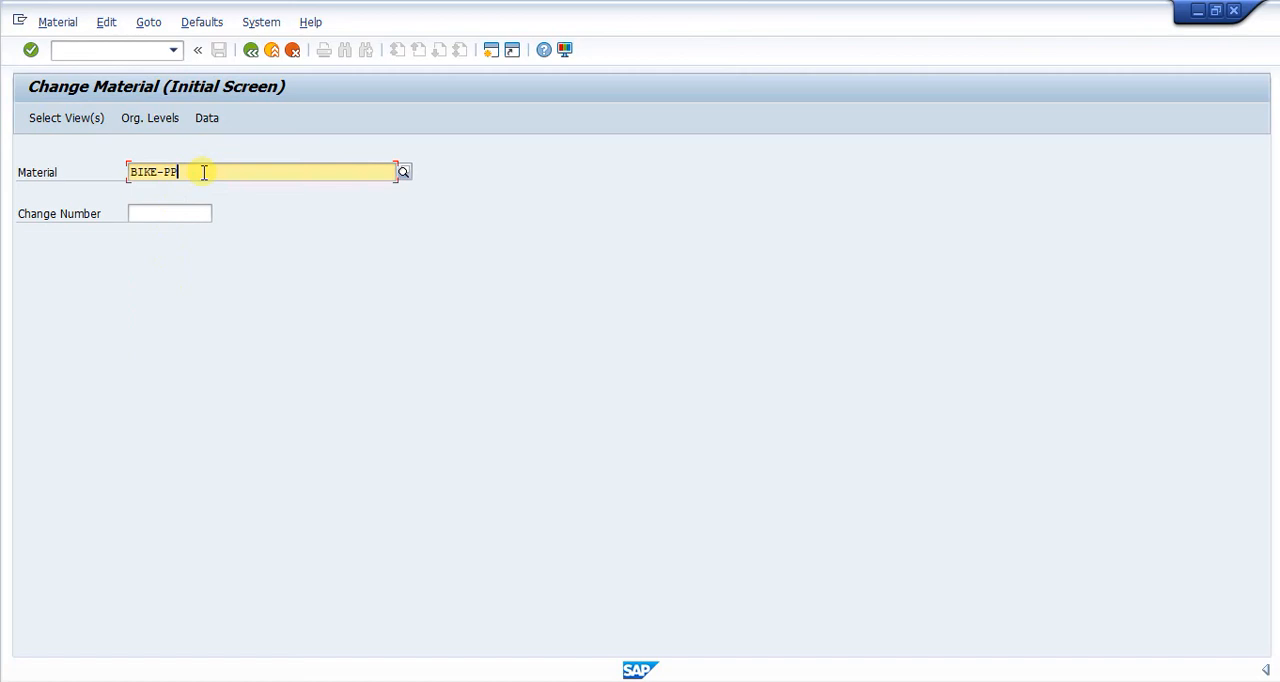
{"action": "key", "text": "Return"}
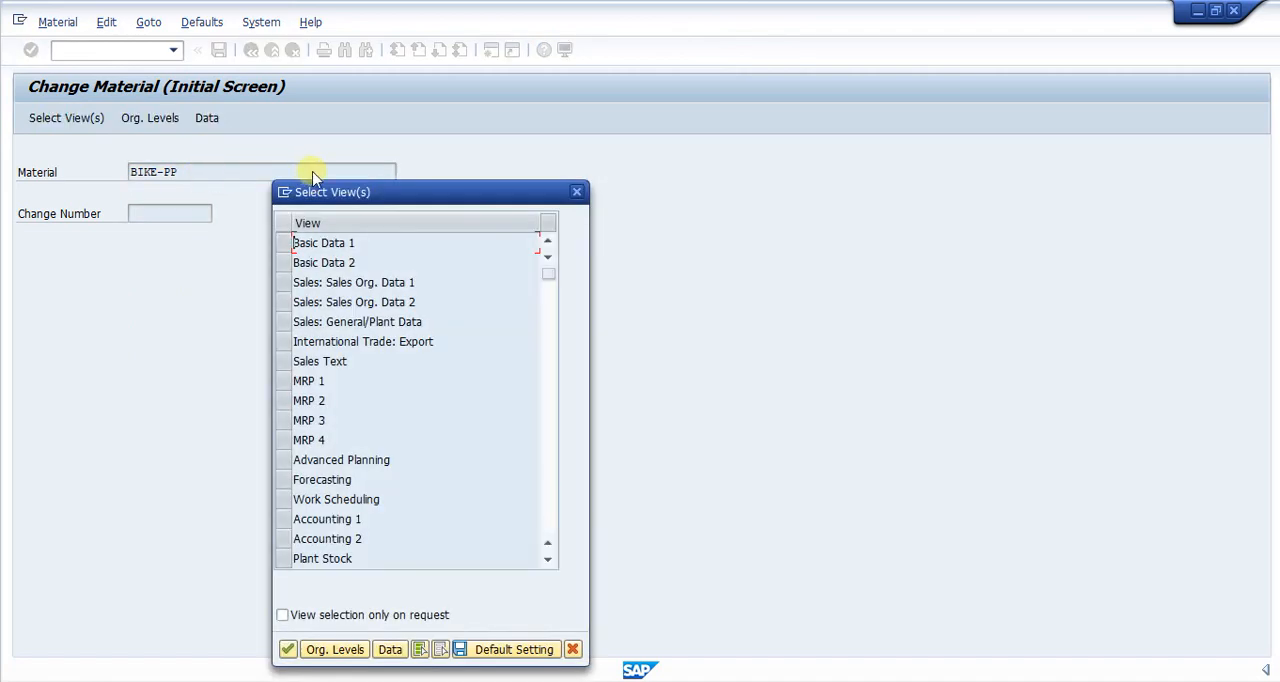
Step: Select the Basic Data 1 and 2, MRP 1 to MRP 4 and Work Scheduling views for material BIKE-PP
{"action": "left_click", "coordinate": [295, 244]}
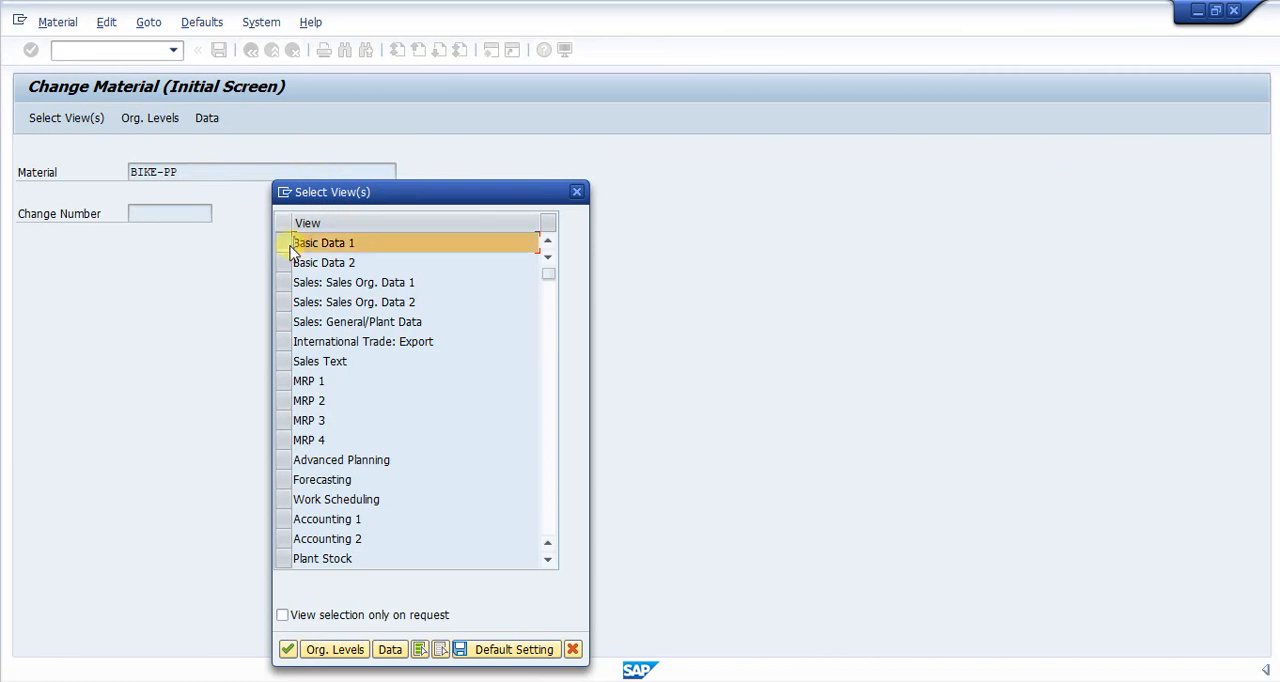
{"action": "left_click", "coordinate": [294, 264]}
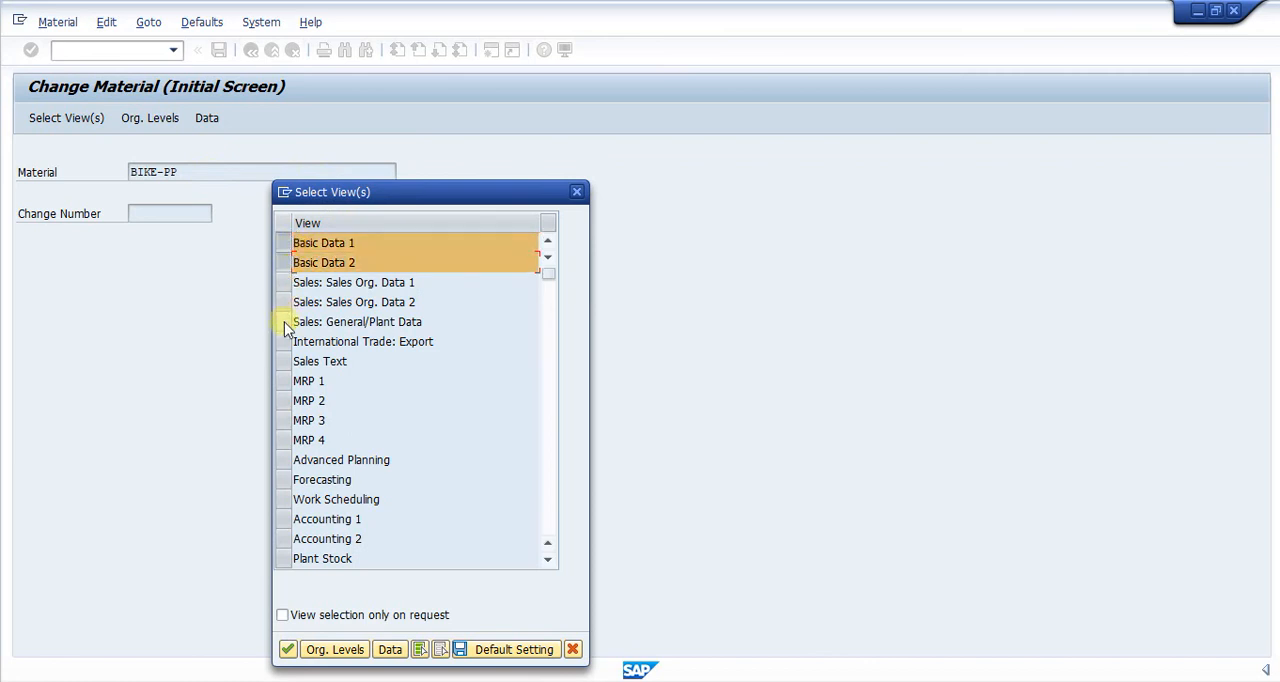
{"action": "left_click", "coordinate": [287, 382]}
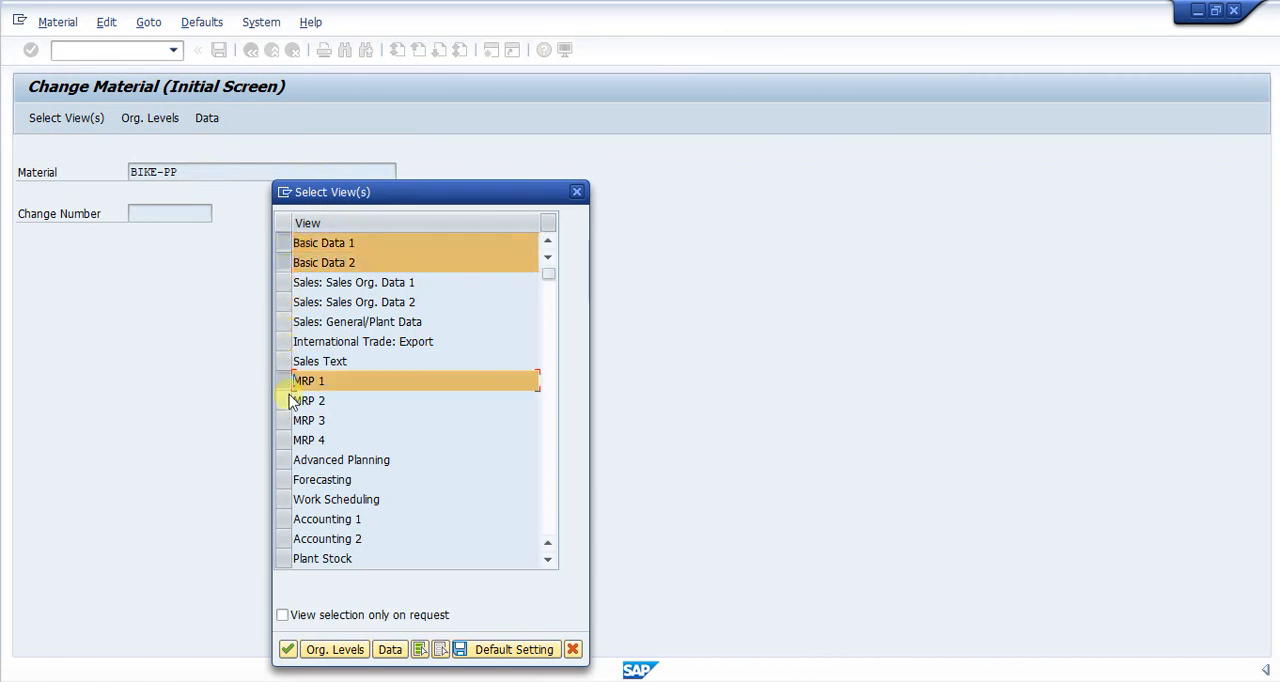
{"action": "left_click", "coordinate": [289, 401]}
{"action": "left_click", "coordinate": [287, 421]}
{"action": "left_click", "coordinate": [288, 441]}
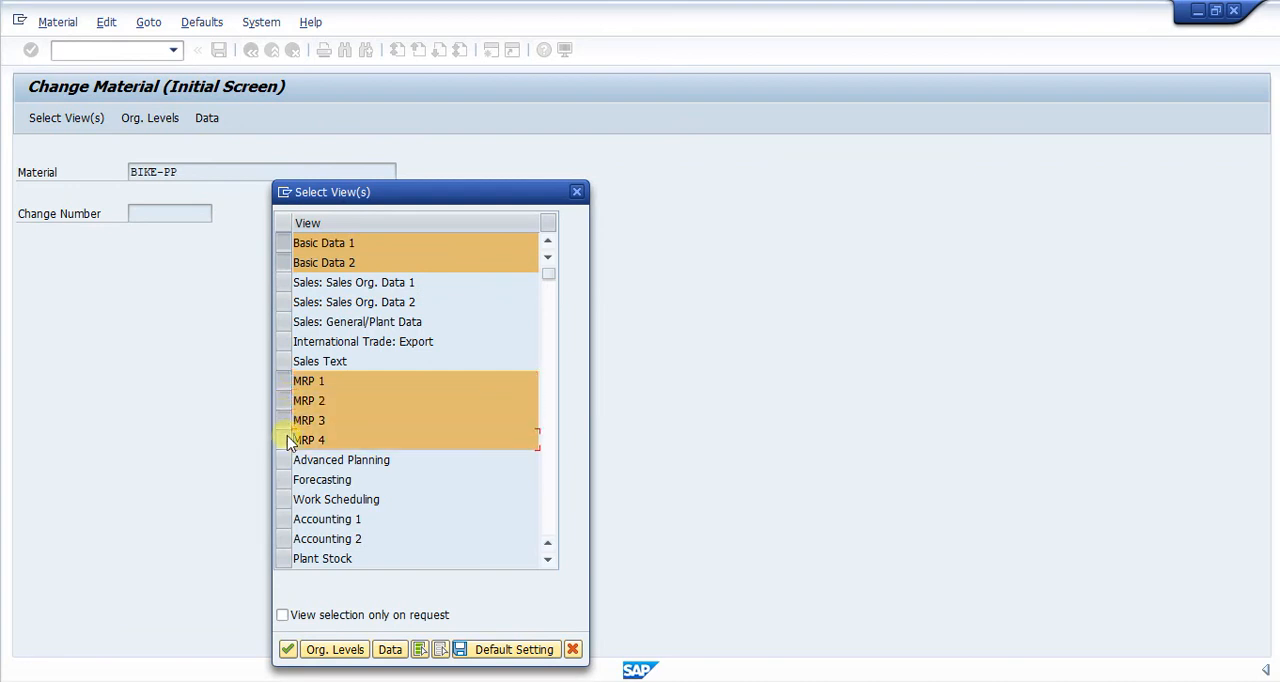
{"action": "left_click", "coordinate": [287, 500]}
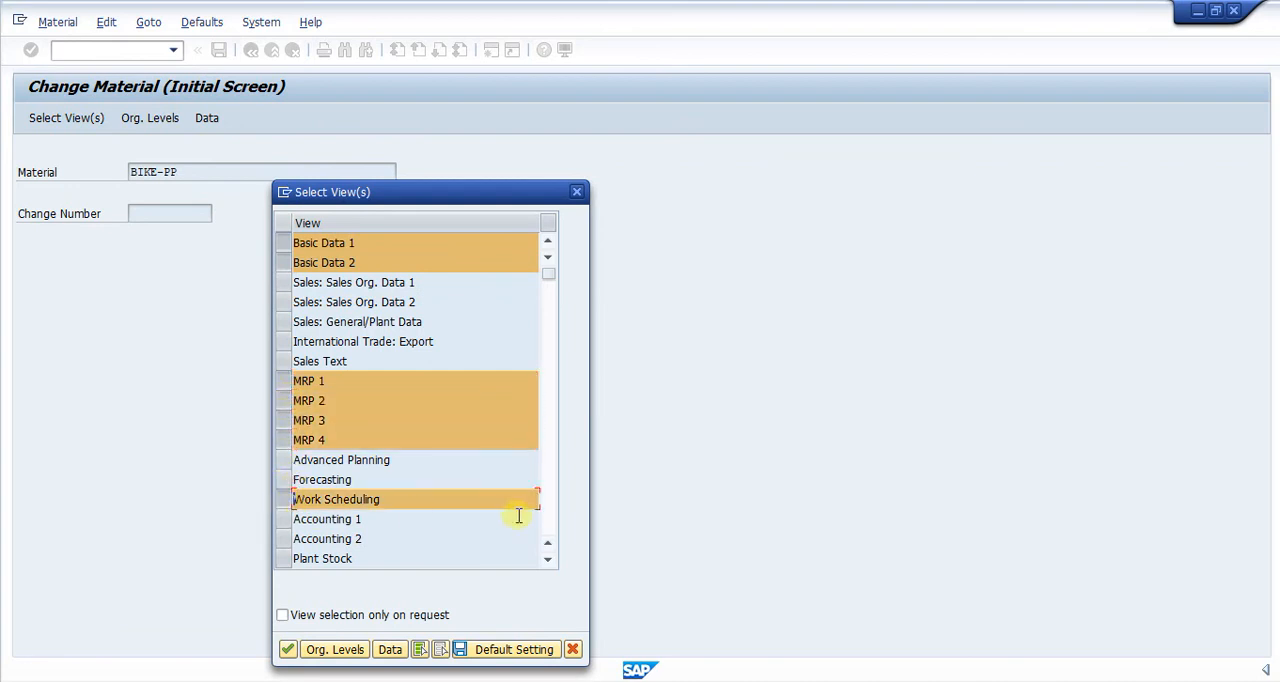
Step: Add the Accounting 1 and Accounting 2 views to the selection and open the material for plant SC11
{"action": "left_click", "coordinate": [547, 559]}
{"action": "left_click", "coordinate": [547, 559]}
{"action": "left_click", "coordinate": [547, 559]}
{"action": "left_click", "coordinate": [547, 559]}
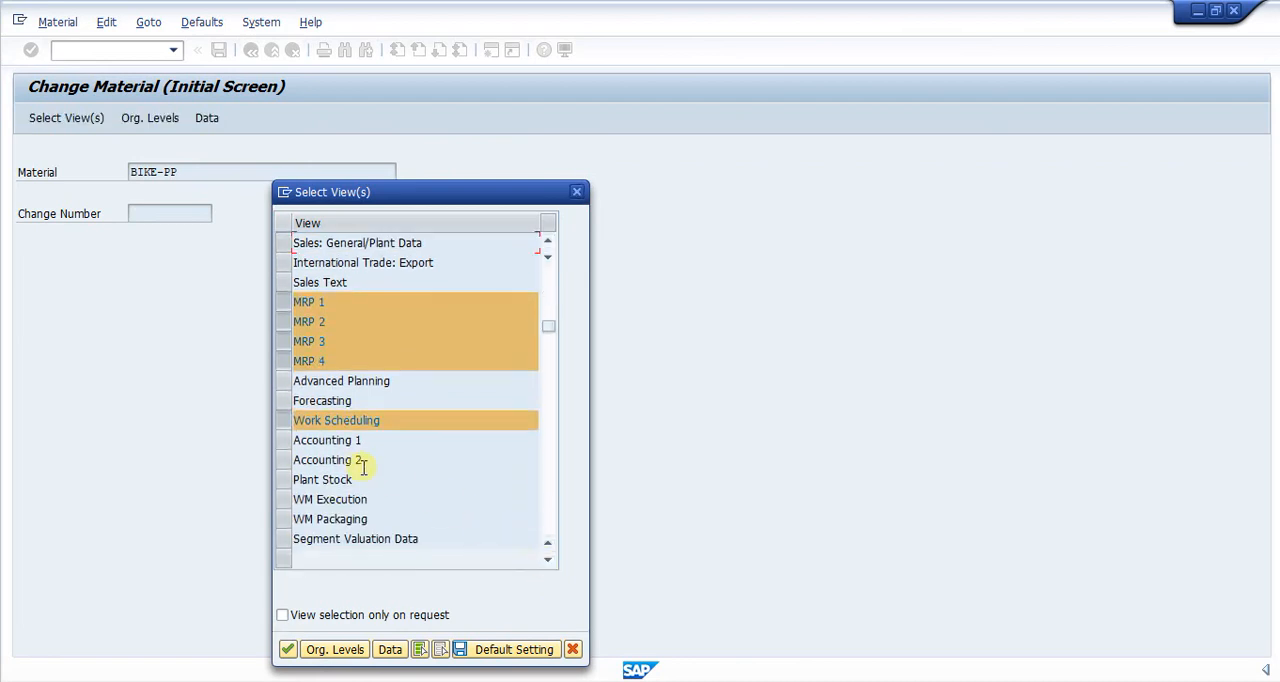
{"action": "left_click", "coordinate": [288, 440]}
{"action": "left_click", "coordinate": [288, 461]}
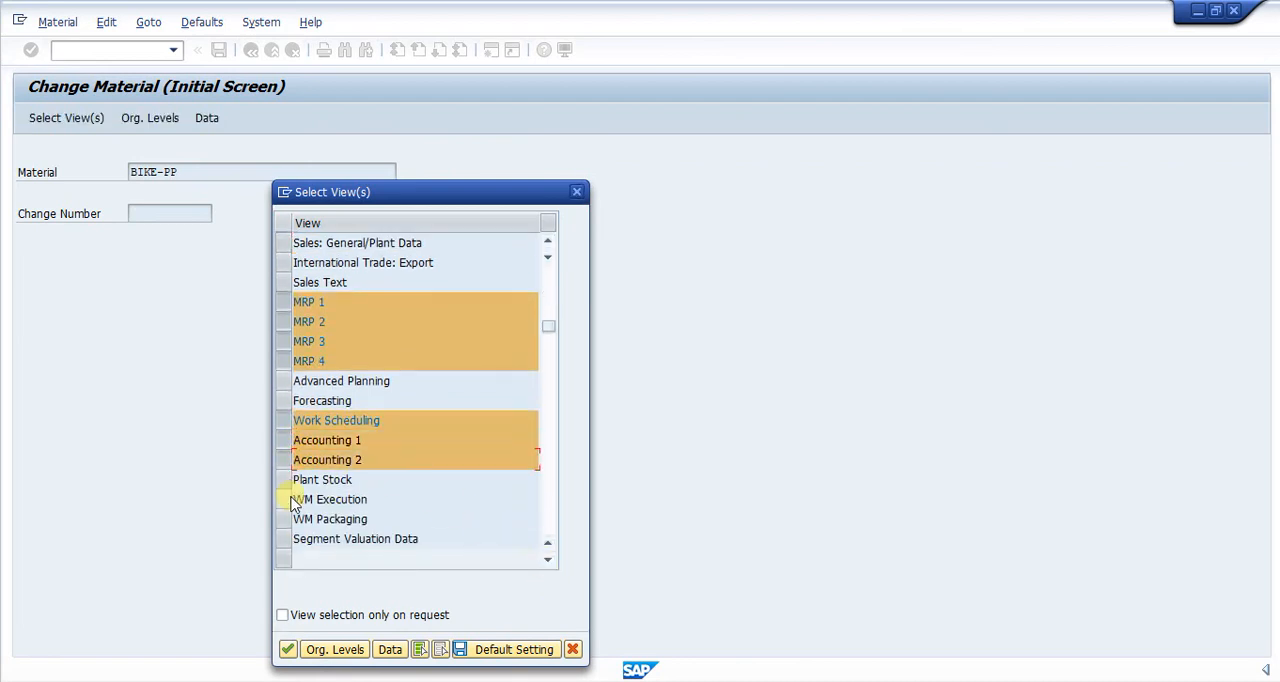
{"action": "left_click", "coordinate": [288, 649]}
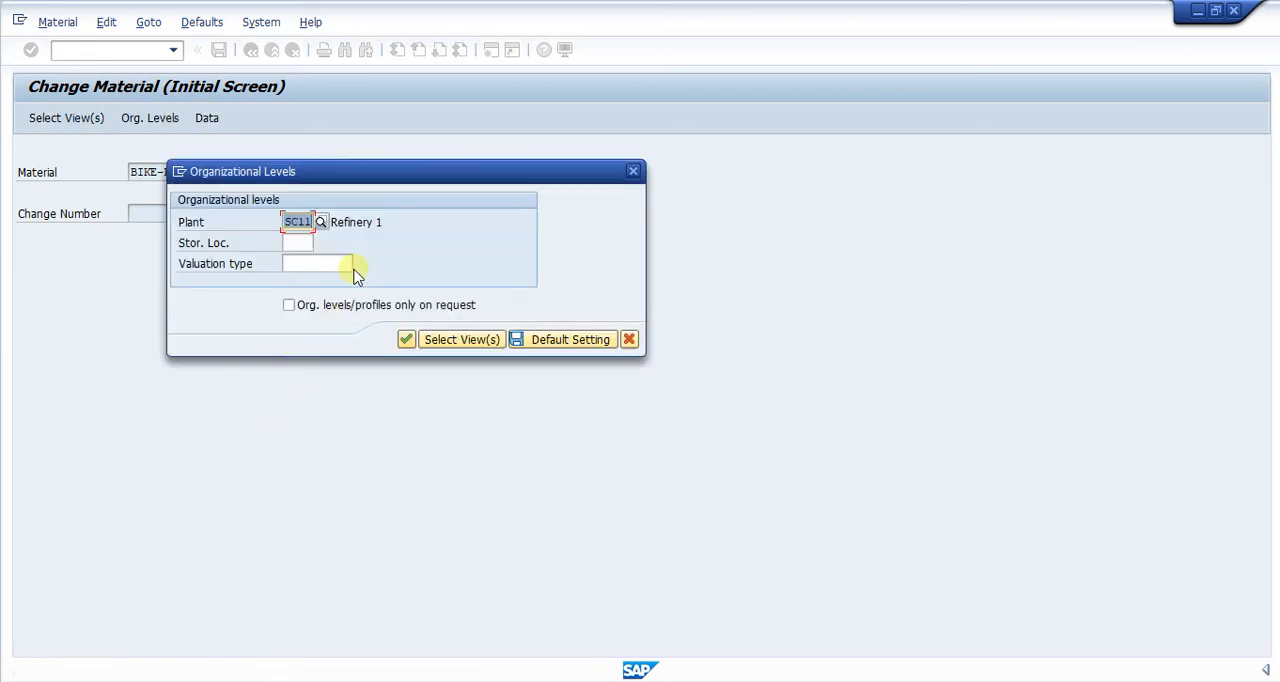
{"action": "key", "text": "Return"}
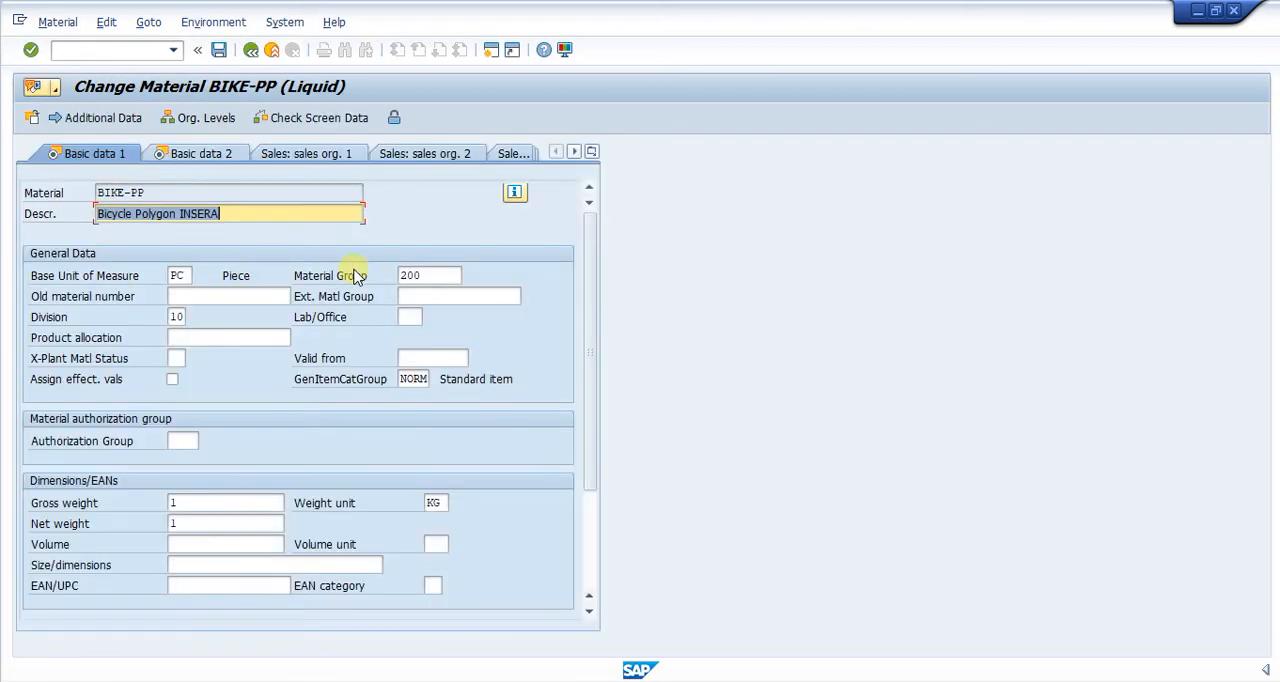
Step: Go from the basic data of the material to its MRP 1 view
{"action": "left_click", "coordinate": [296, 207]}
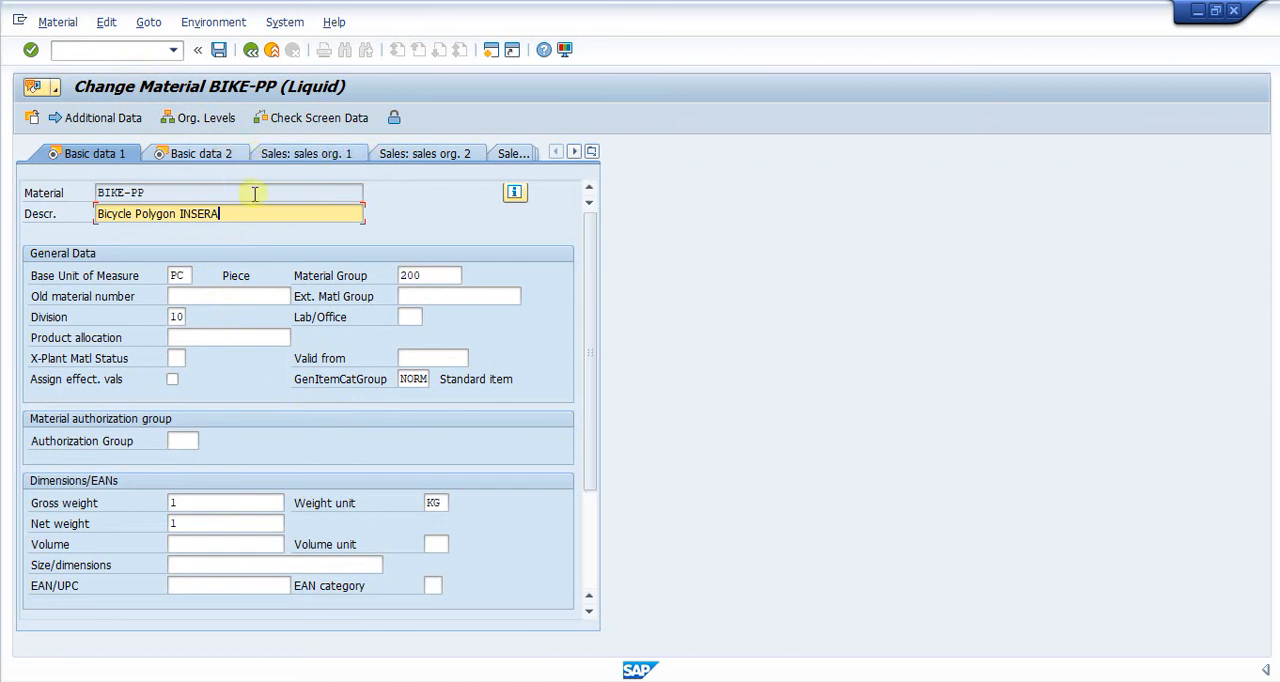
{"action": "left_click", "coordinate": [592, 152]}
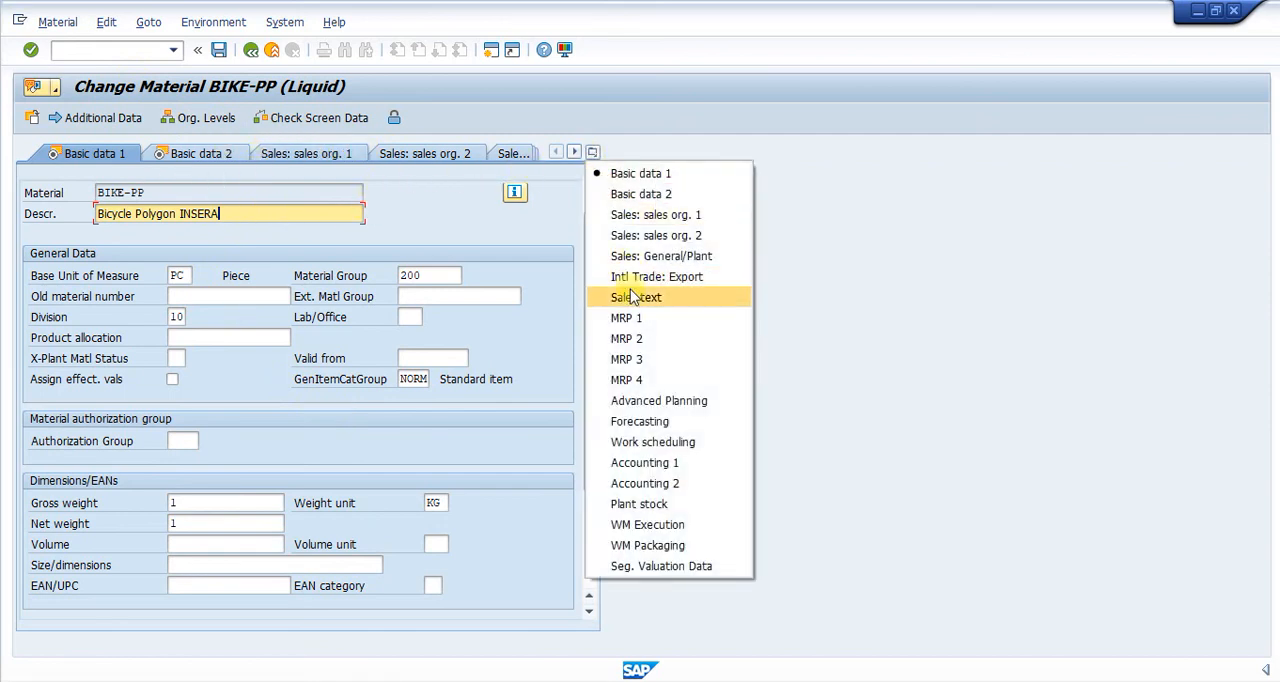
{"action": "left_click", "coordinate": [628, 318]}
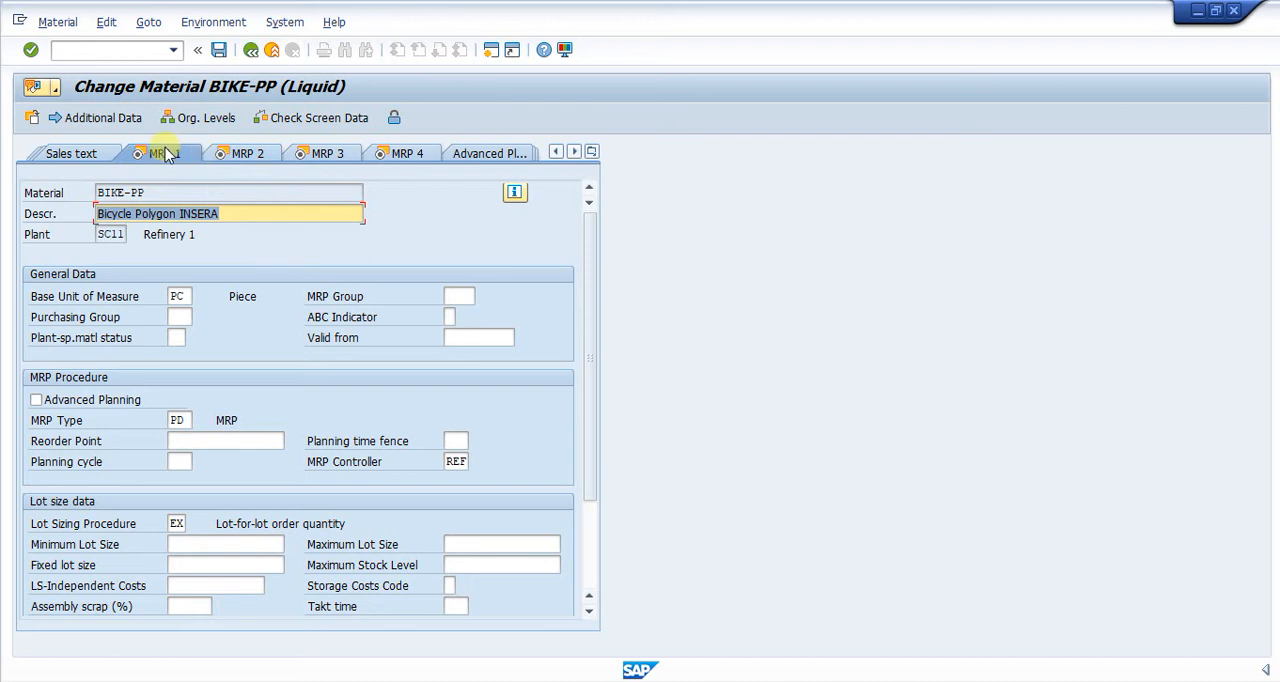
Step: Look through the material's MRP 2 and MRP 3 views and return to the MRP 1 view
{"action": "left_click", "coordinate": [232, 157]}
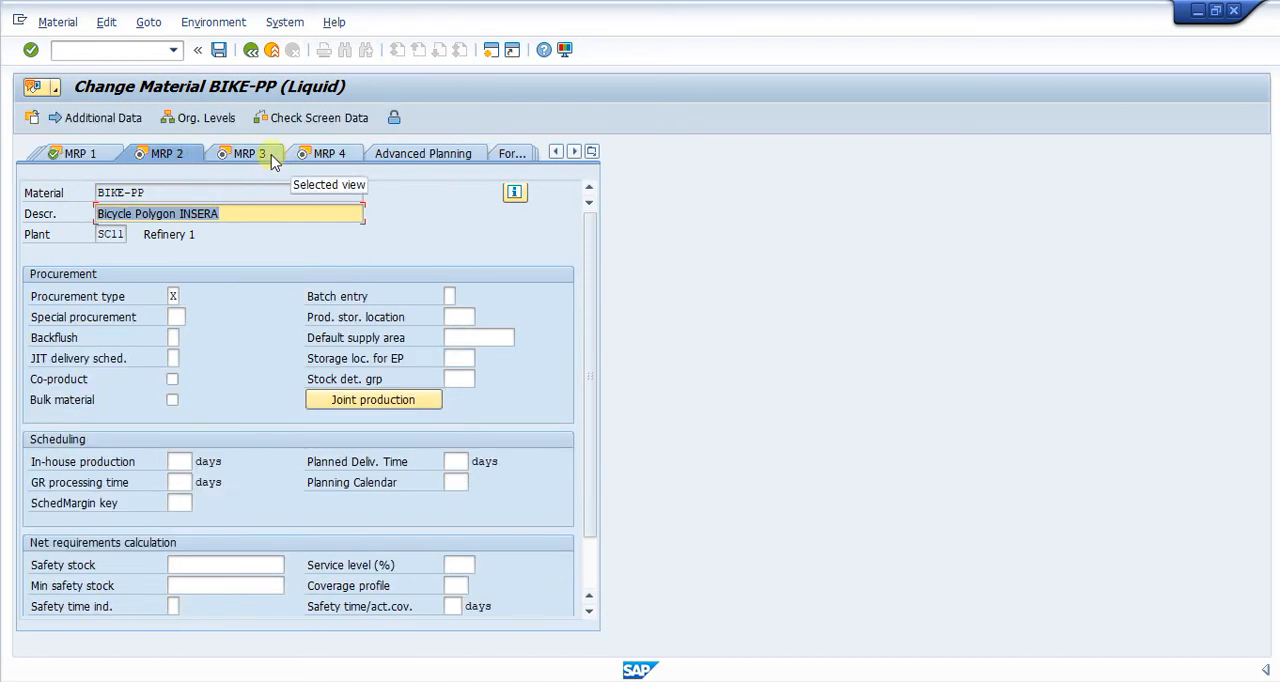
{"action": "left_click", "coordinate": [272, 157]}
{"action": "left_click", "coordinate": [319, 156]}
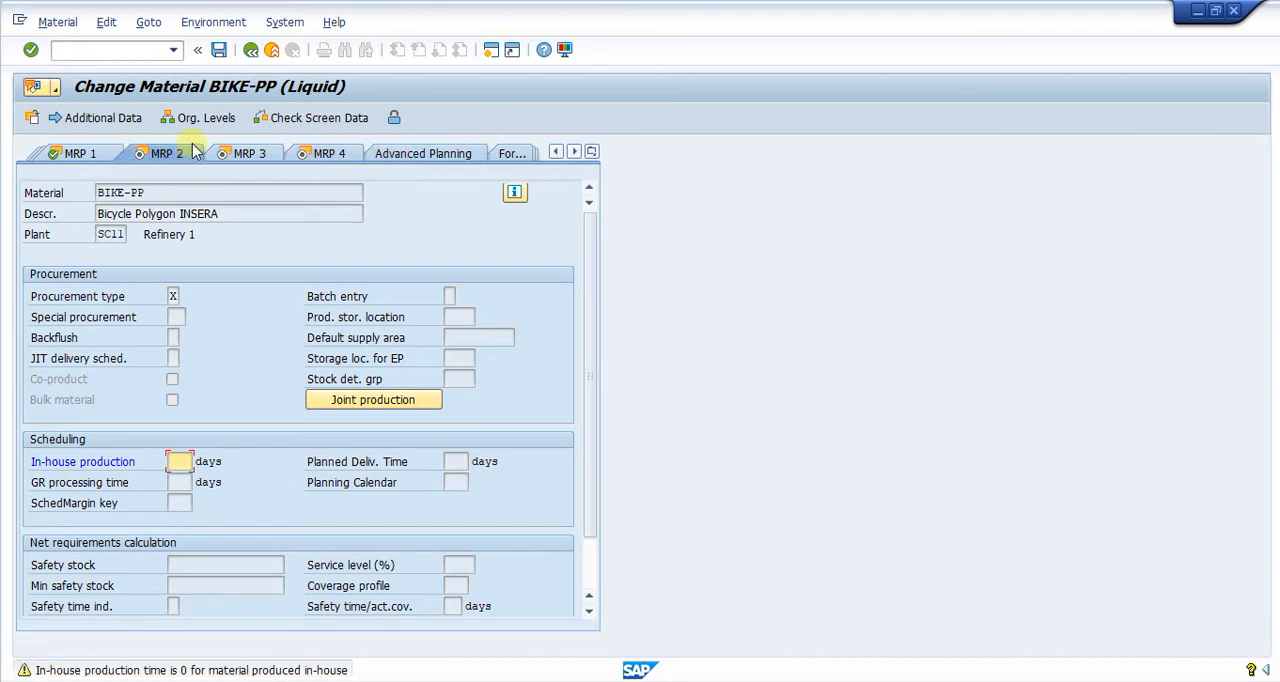
{"action": "left_click", "coordinate": [88, 155]}
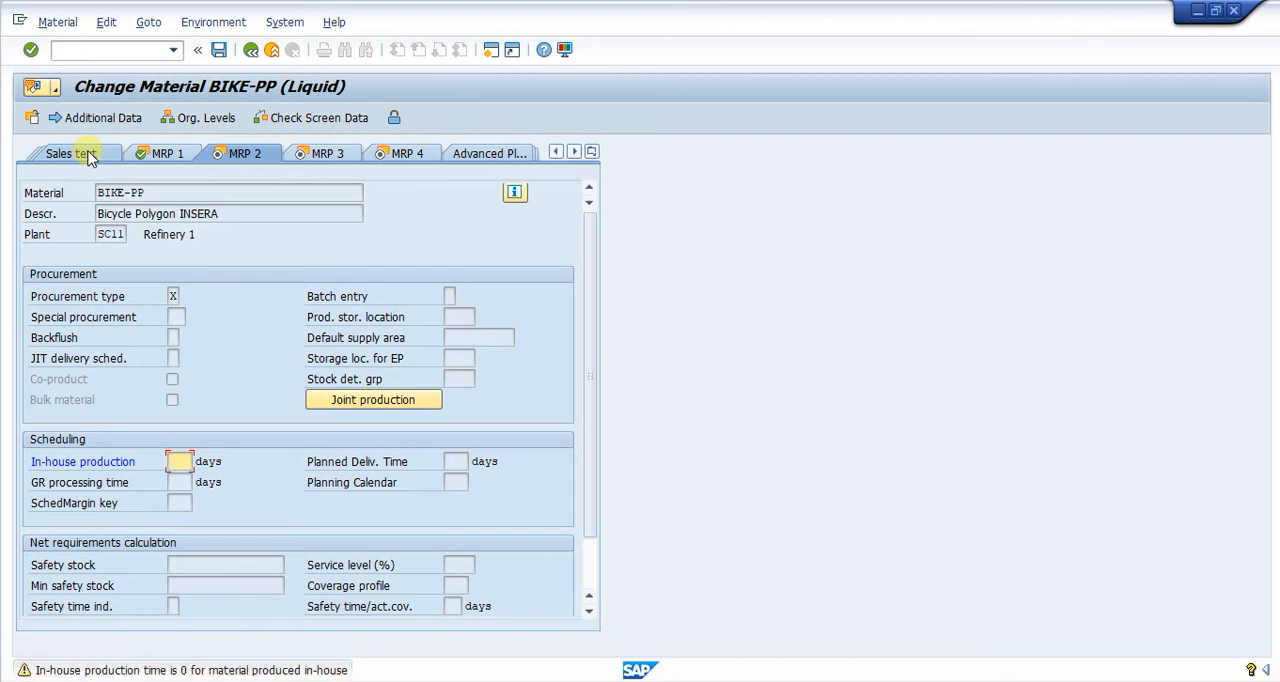
{"action": "left_click", "coordinate": [88, 155]}
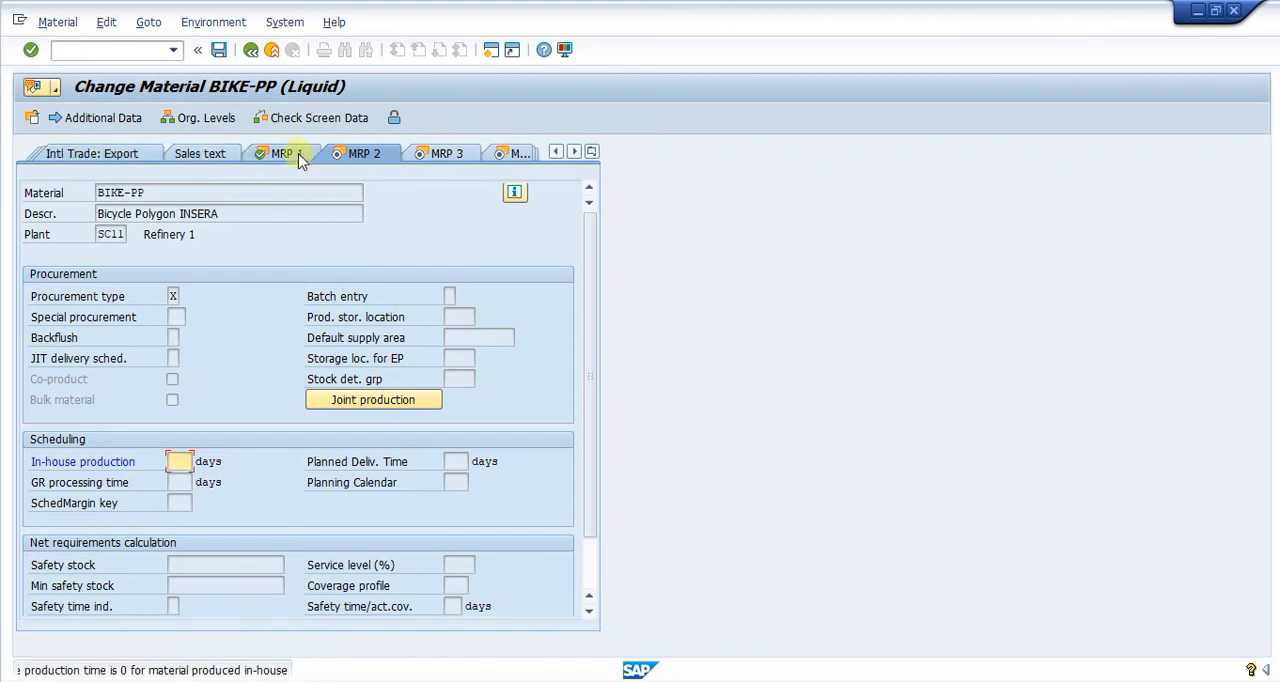
{"action": "key", "text": "Return"}
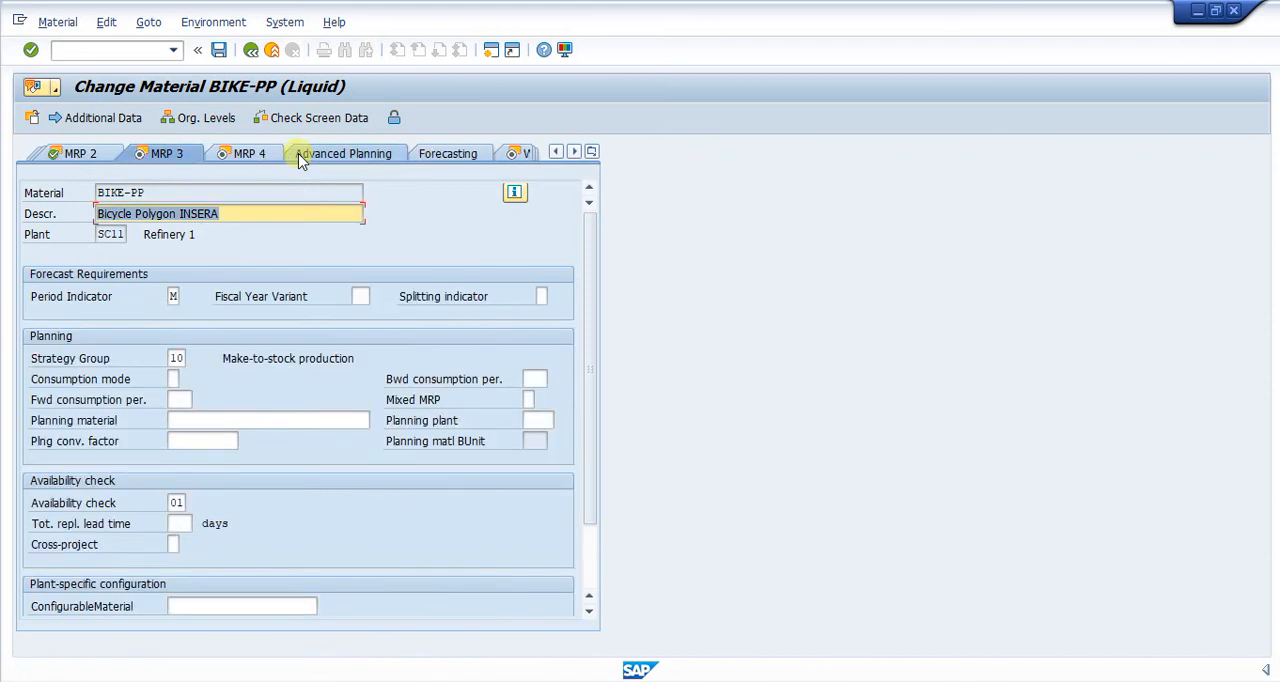
{"action": "left_click", "coordinate": [592, 151]}
{"action": "left_click", "coordinate": [610, 318]}
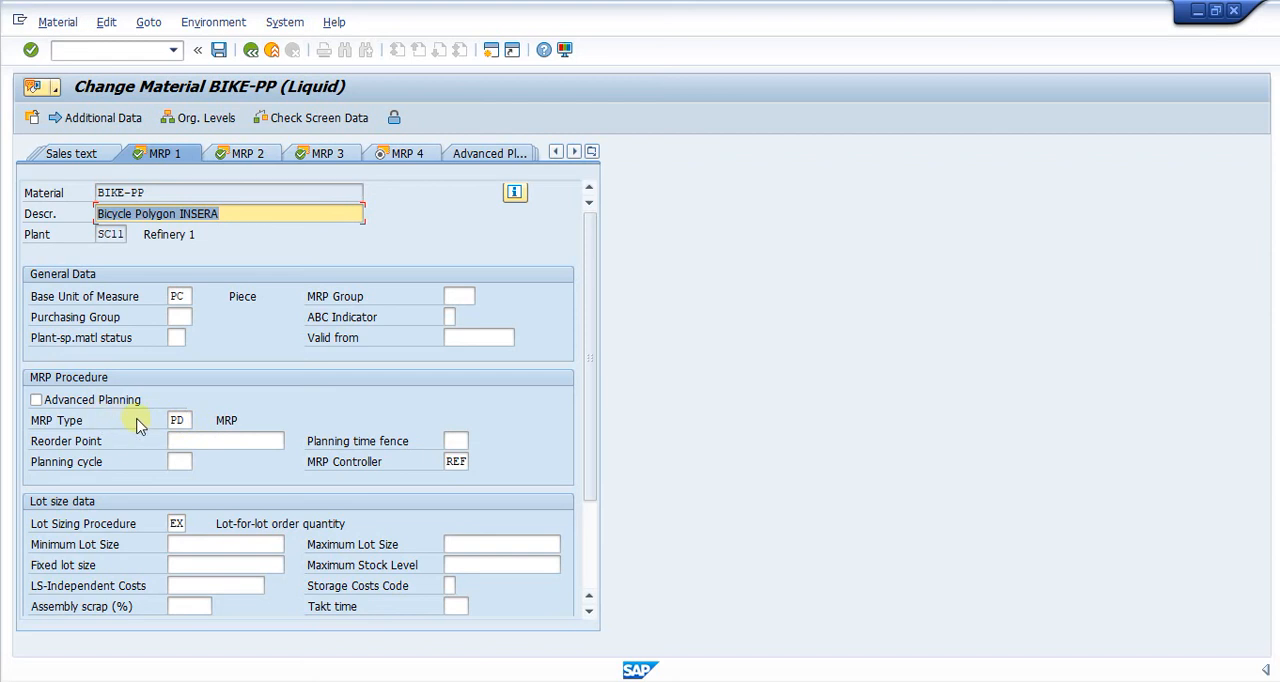
Step: Examine the available MRP types, comparing PD (MRP) with ND (No planning), and close the list without choosing another type
{"action": "left_click", "coordinate": [190, 420]}
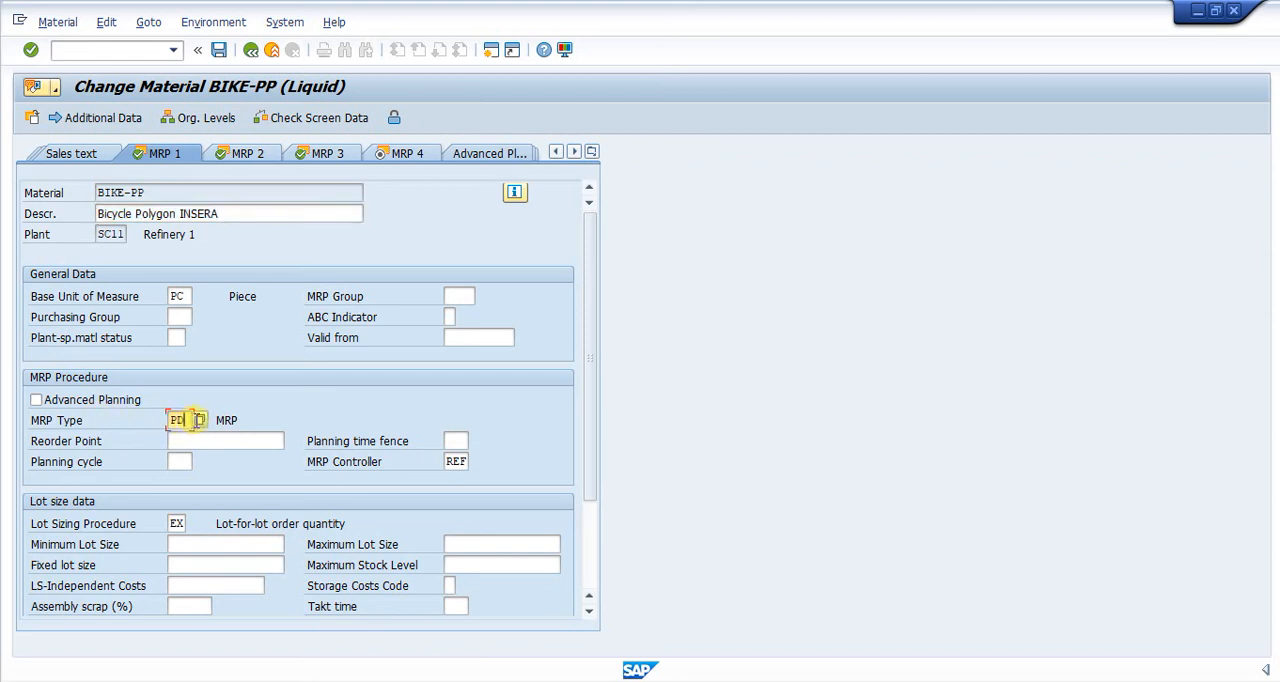
{"action": "left_click", "coordinate": [199, 420]}
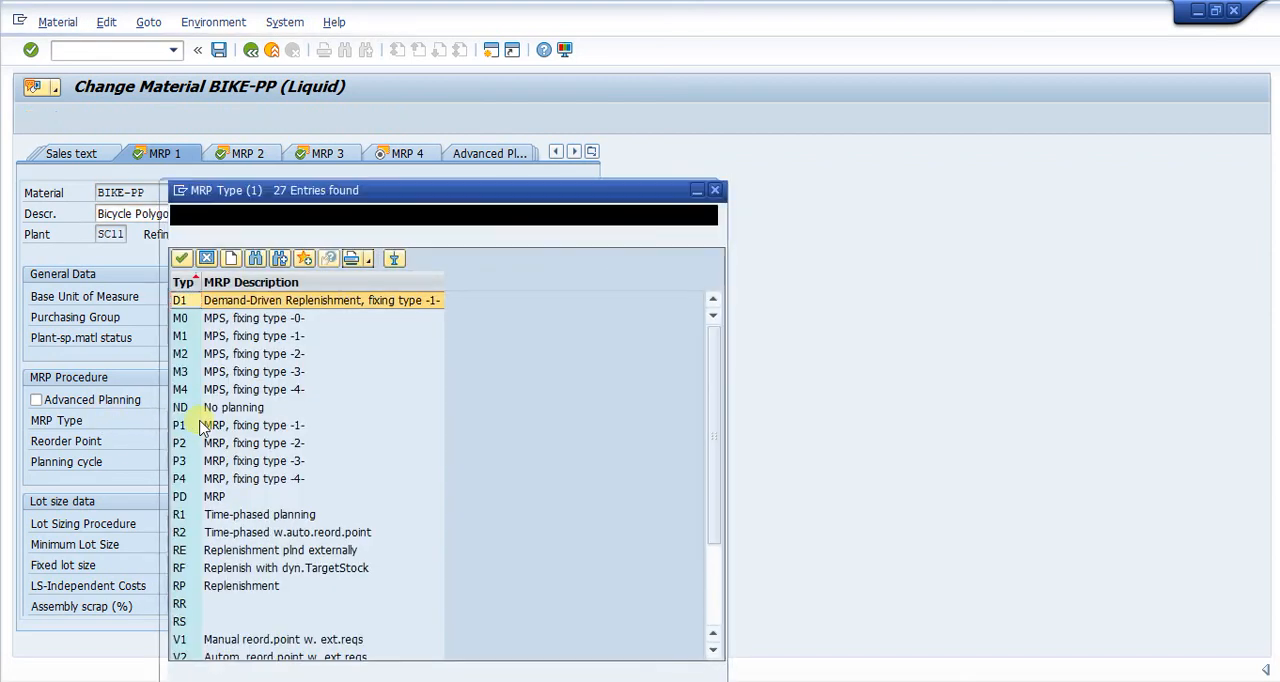
{"action": "left_click_drag", "start_coordinate": [360, 188], "coordinate": [566, 110]}
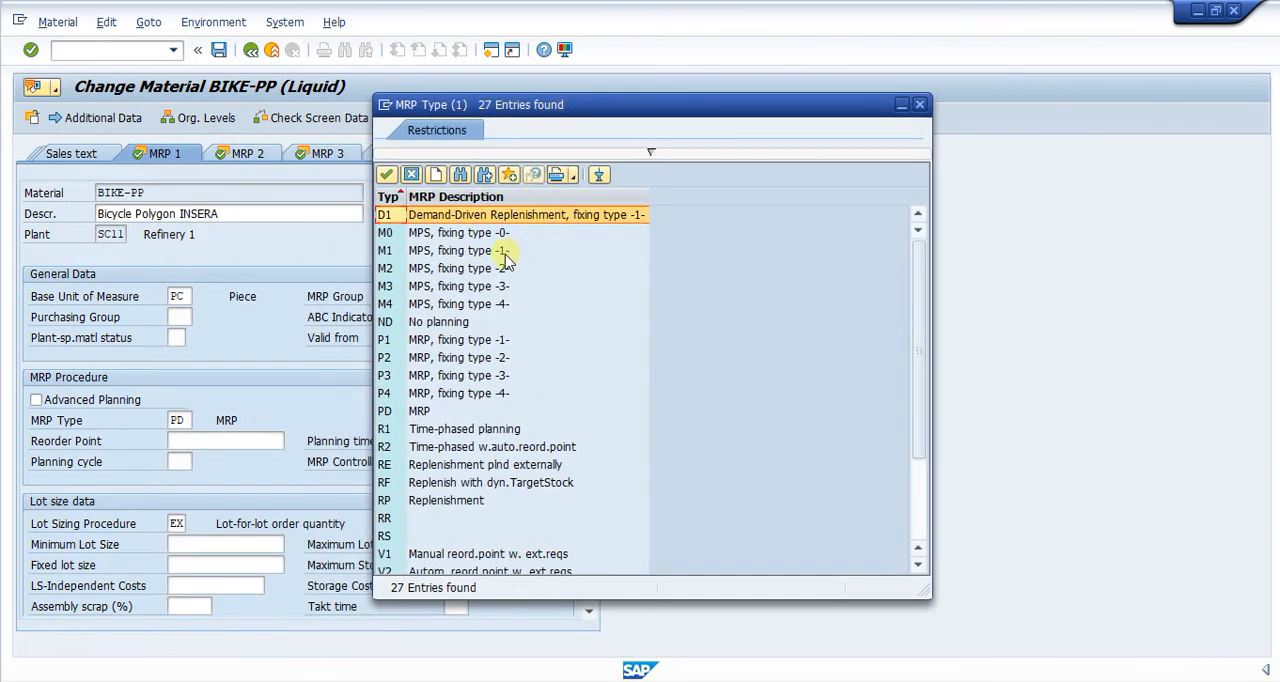
{"action": "left_click_drag", "start_coordinate": [597, 106], "coordinate": [692, 110]}
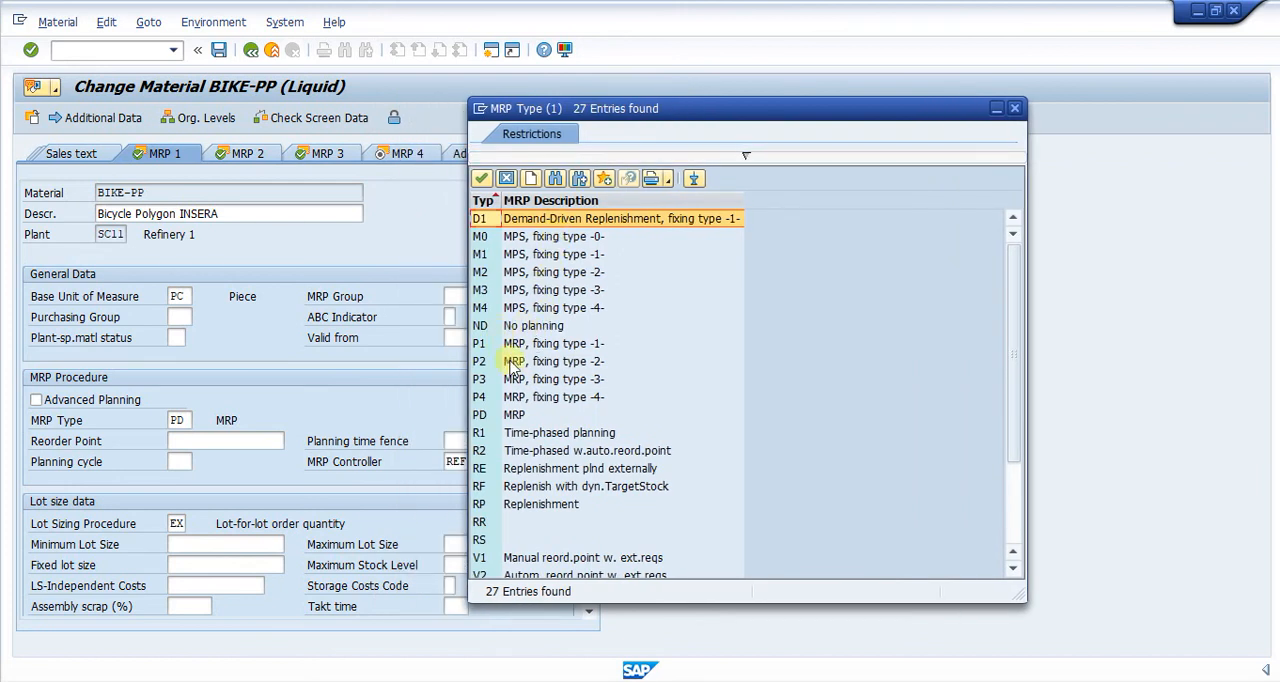
{"action": "left_click", "coordinate": [507, 416]}
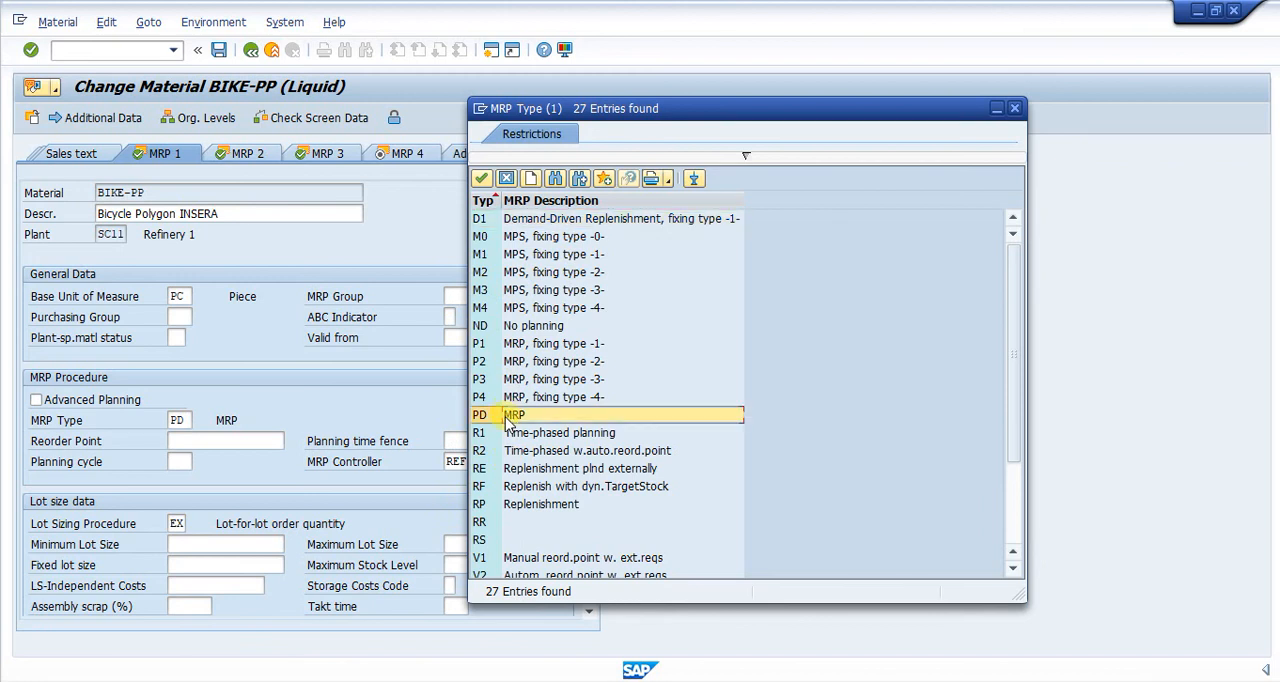
{"action": "left_click", "coordinate": [505, 332]}
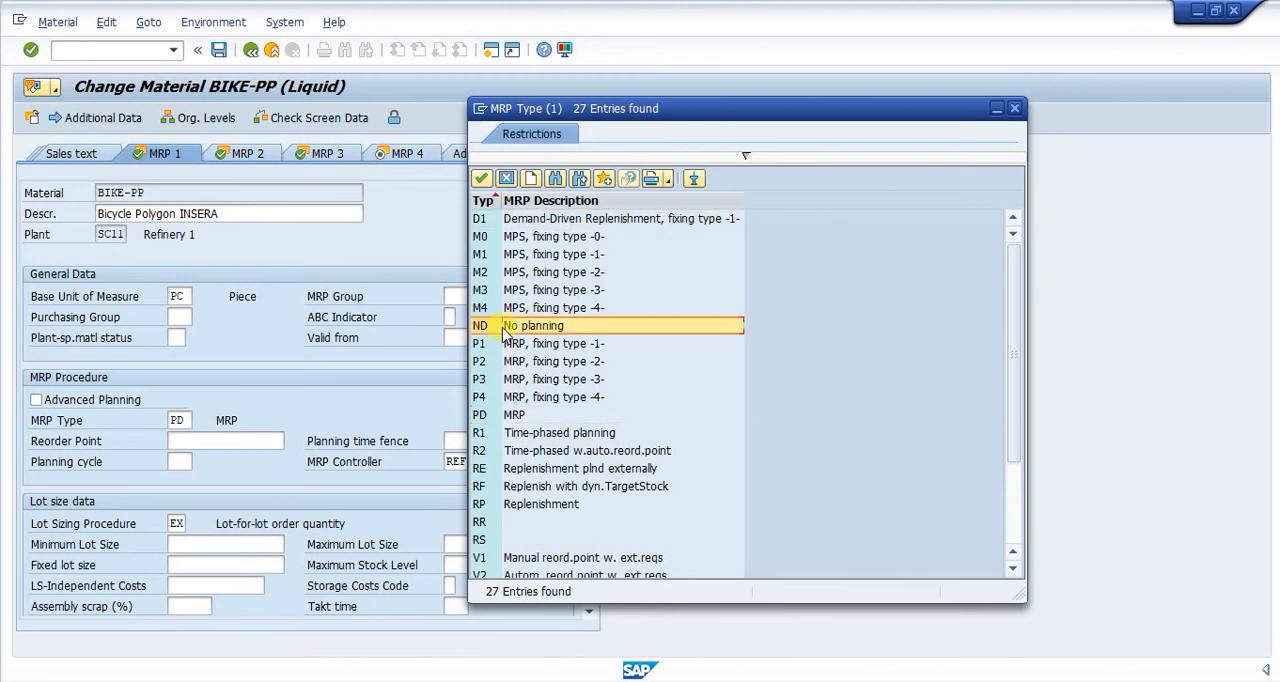
{"action": "left_click", "coordinate": [508, 421]}
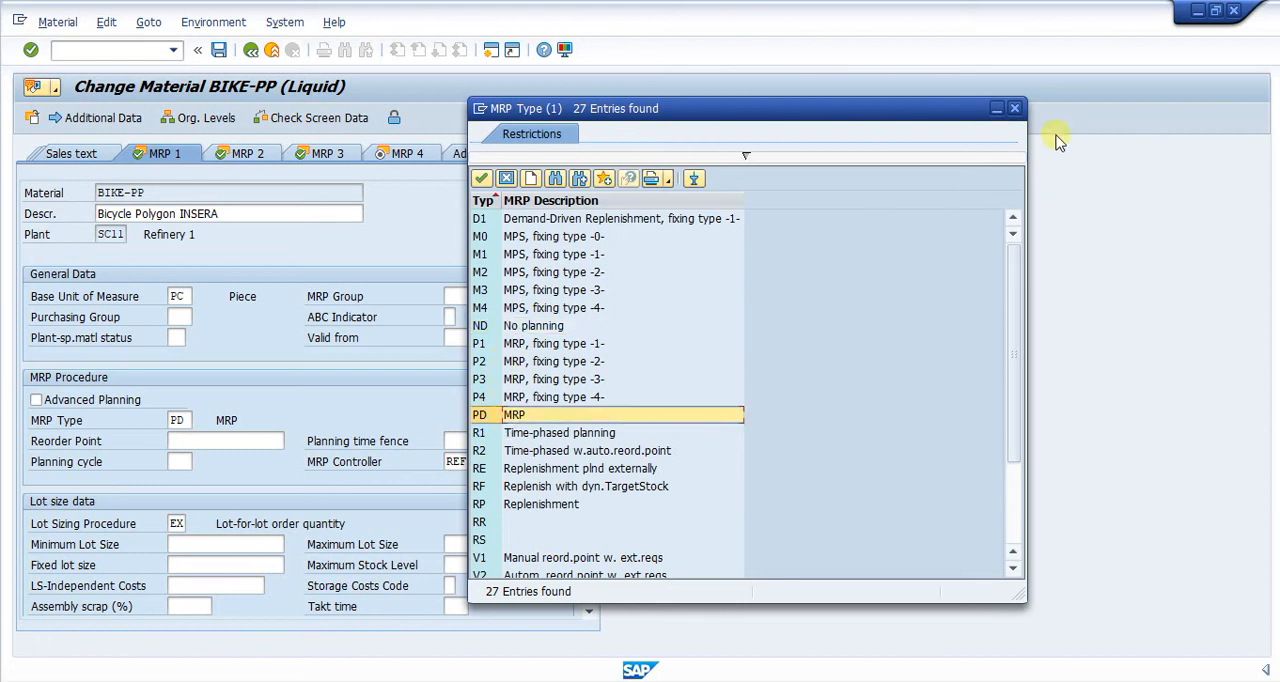
{"action": "left_click", "coordinate": [1017, 108]}
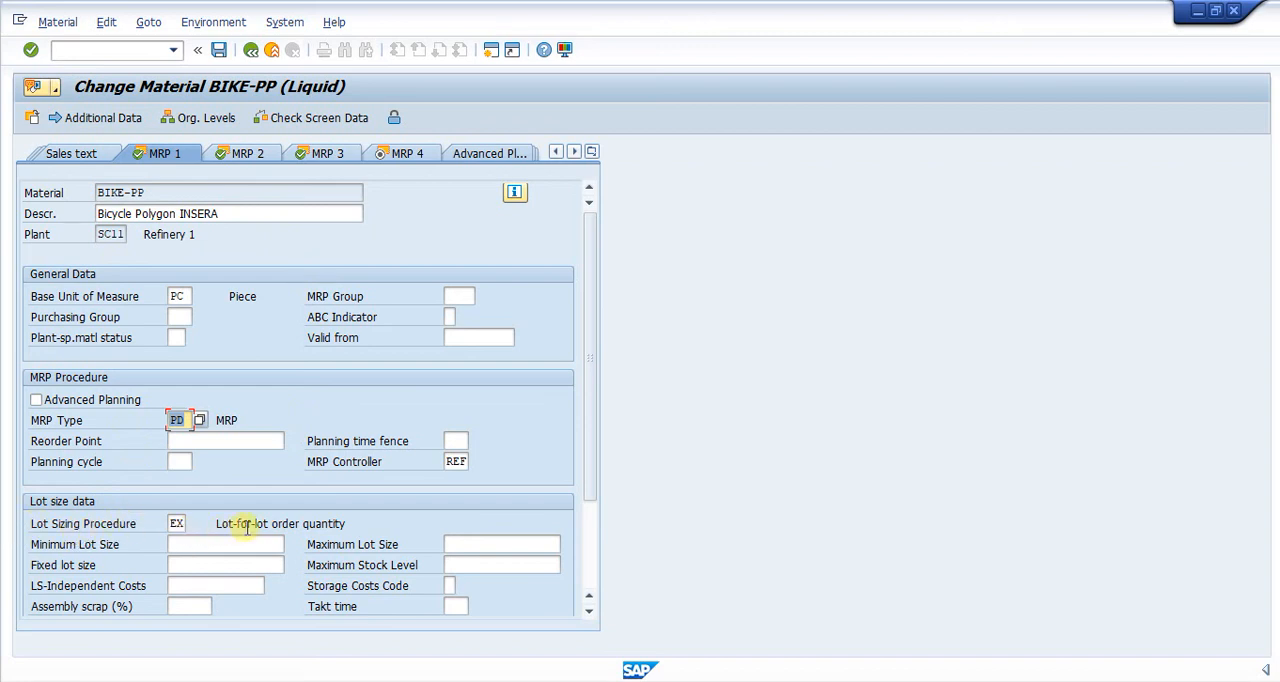
Step: Examine the available lot sizing procedures, comparing EX (Lot-for-lot order quantity) with FX (Fixed order quantity), and keep EX
{"action": "left_click", "coordinate": [177, 523]}
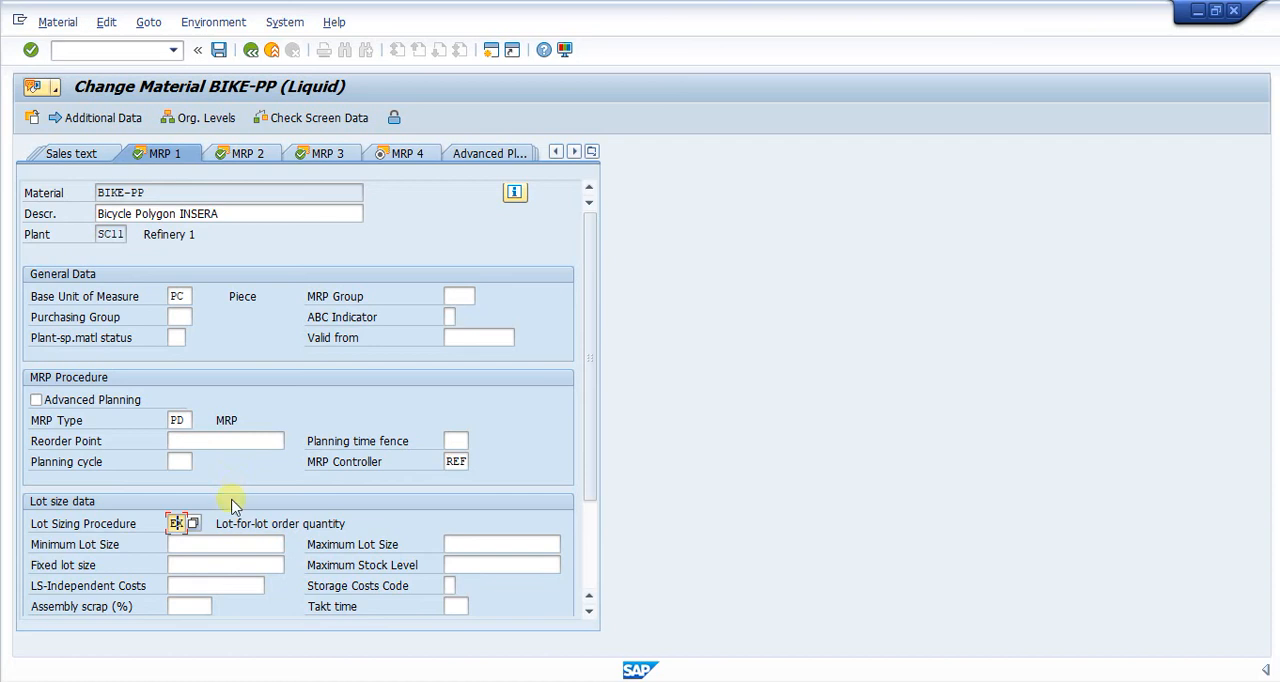
{"action": "left_click", "coordinate": [191, 526]}
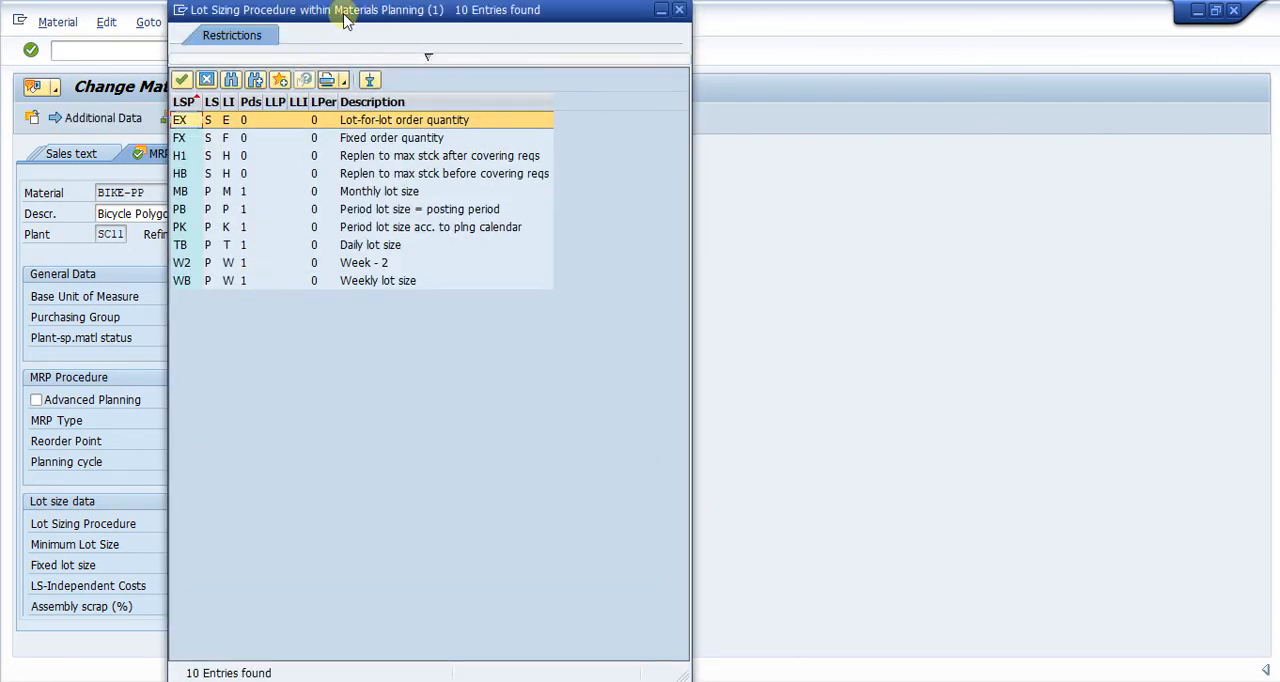
{"action": "left_click_drag", "start_coordinate": [345, 20], "coordinate": [593, 33]}
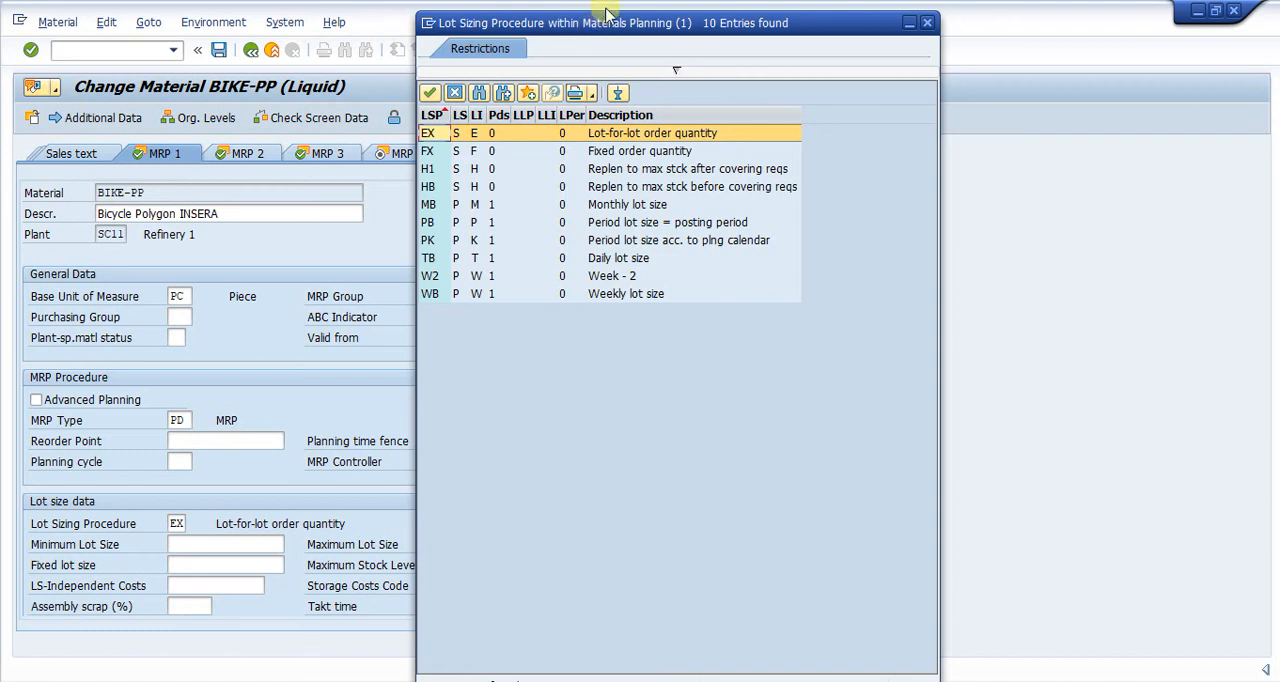
{"action": "left_click_drag", "start_coordinate": [605, 10], "coordinate": [622, 140]}
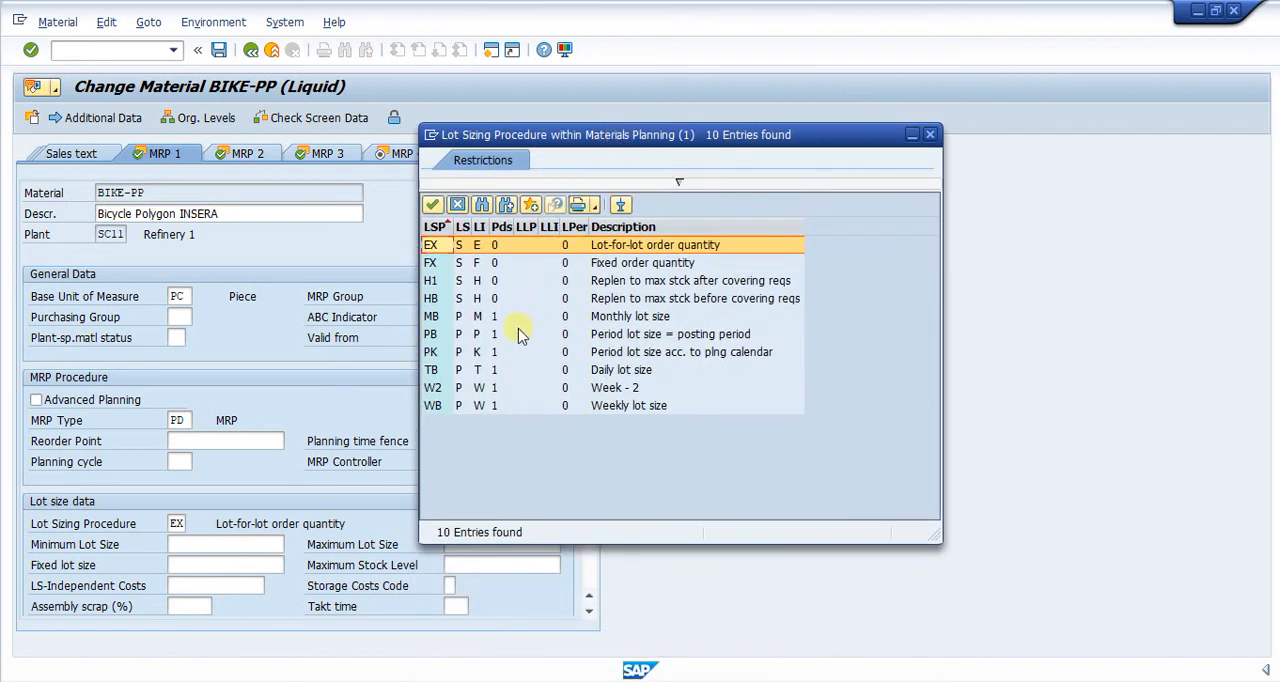
{"action": "left_click", "coordinate": [437, 263]}
{"action": "left_click", "coordinate": [437, 248]}
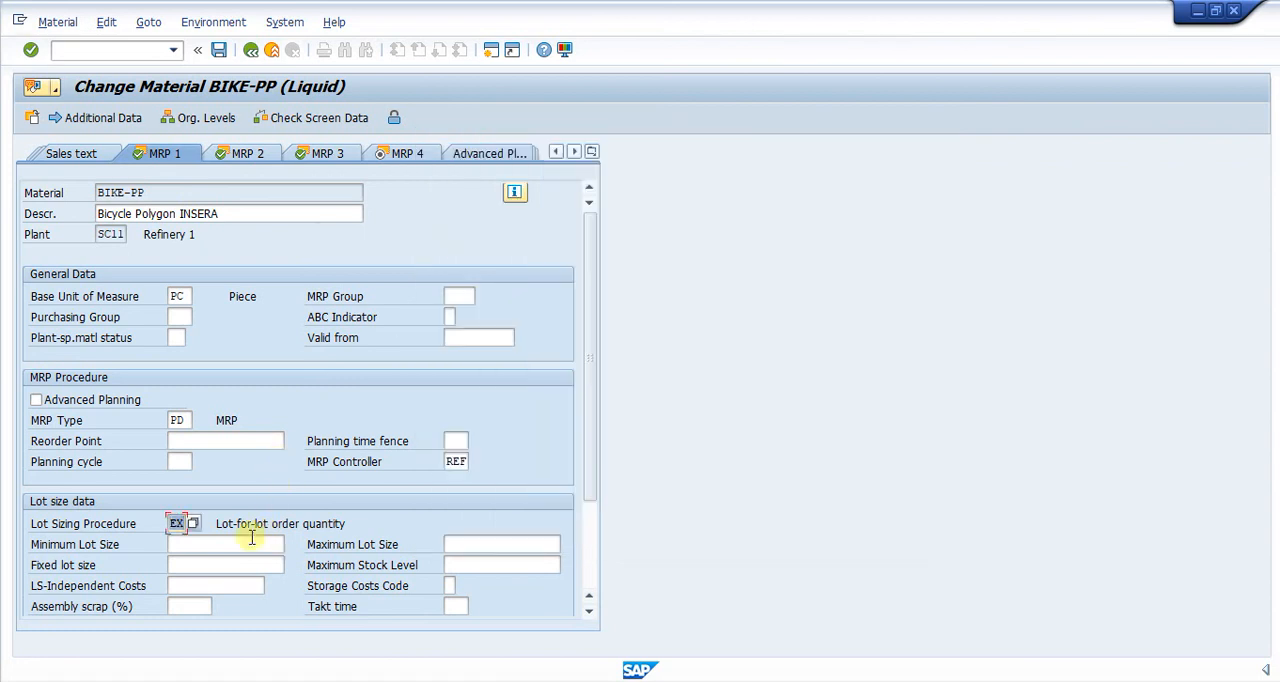
Step: Examine the procurement types available in the MRP 2 view, comparing E (In-house production) with X, and keep X (Both procurement types)
{"action": "left_click", "coordinate": [247, 153]}
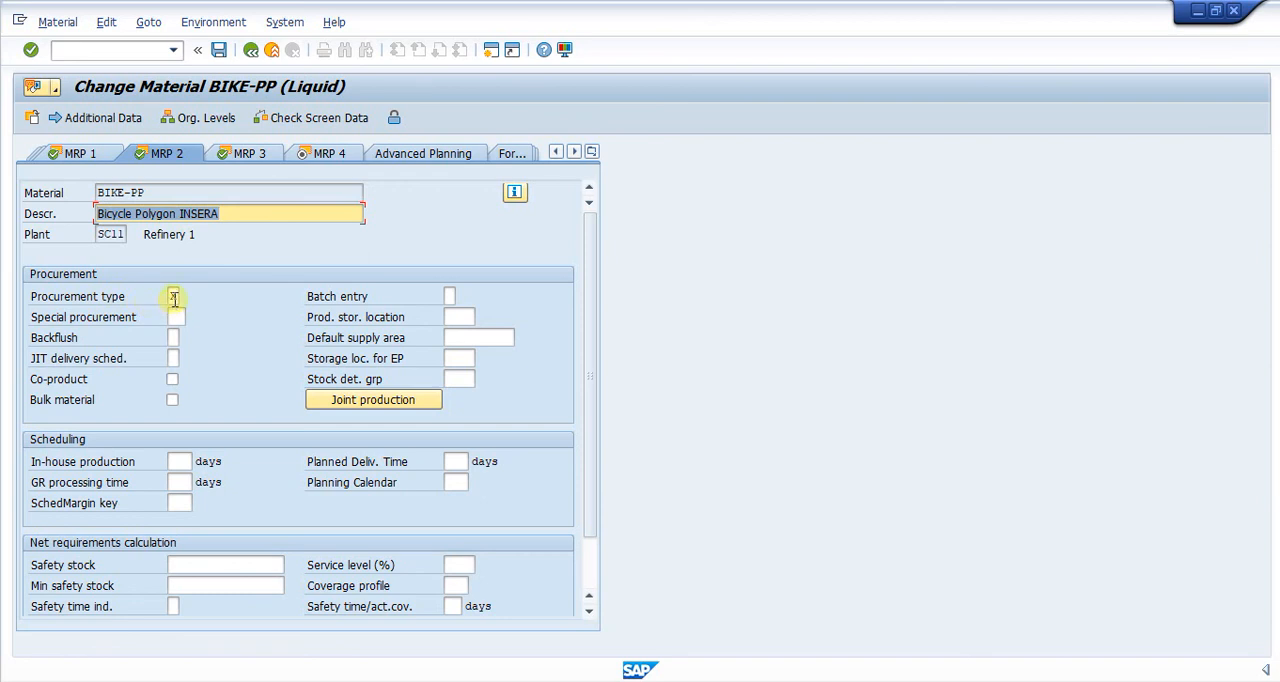
{"action": "left_click", "coordinate": [174, 297]}
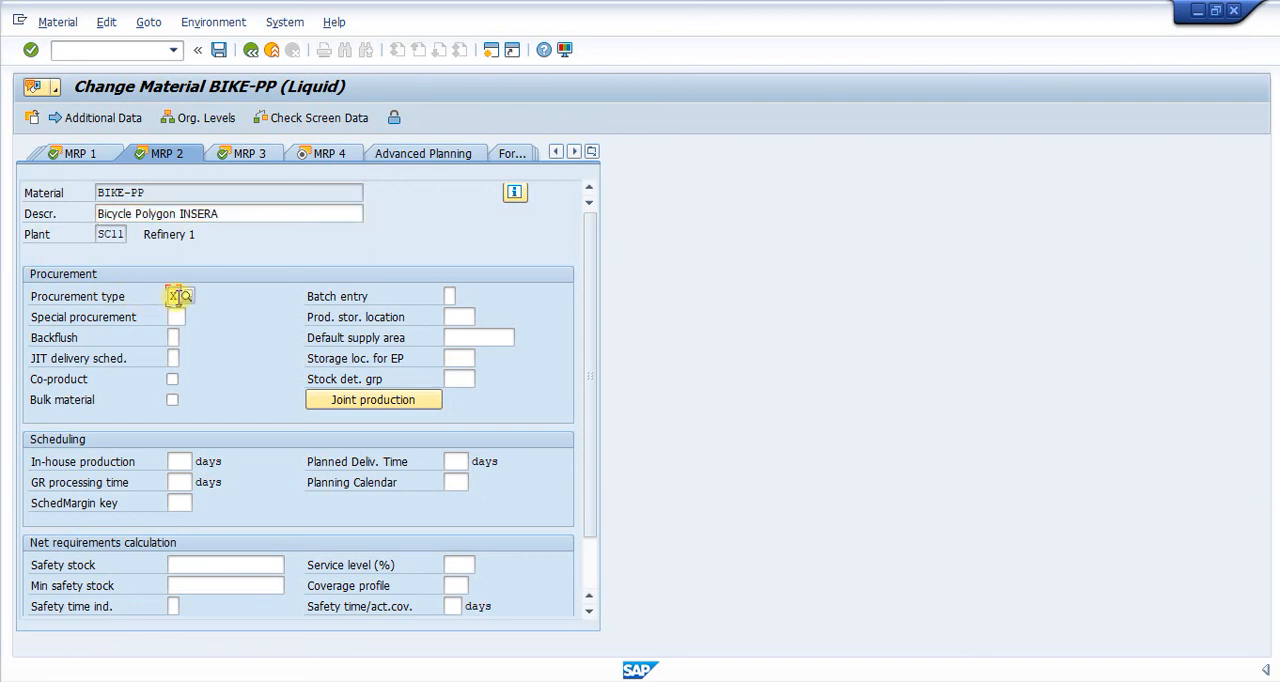
{"action": "left_click", "coordinate": [184, 297]}
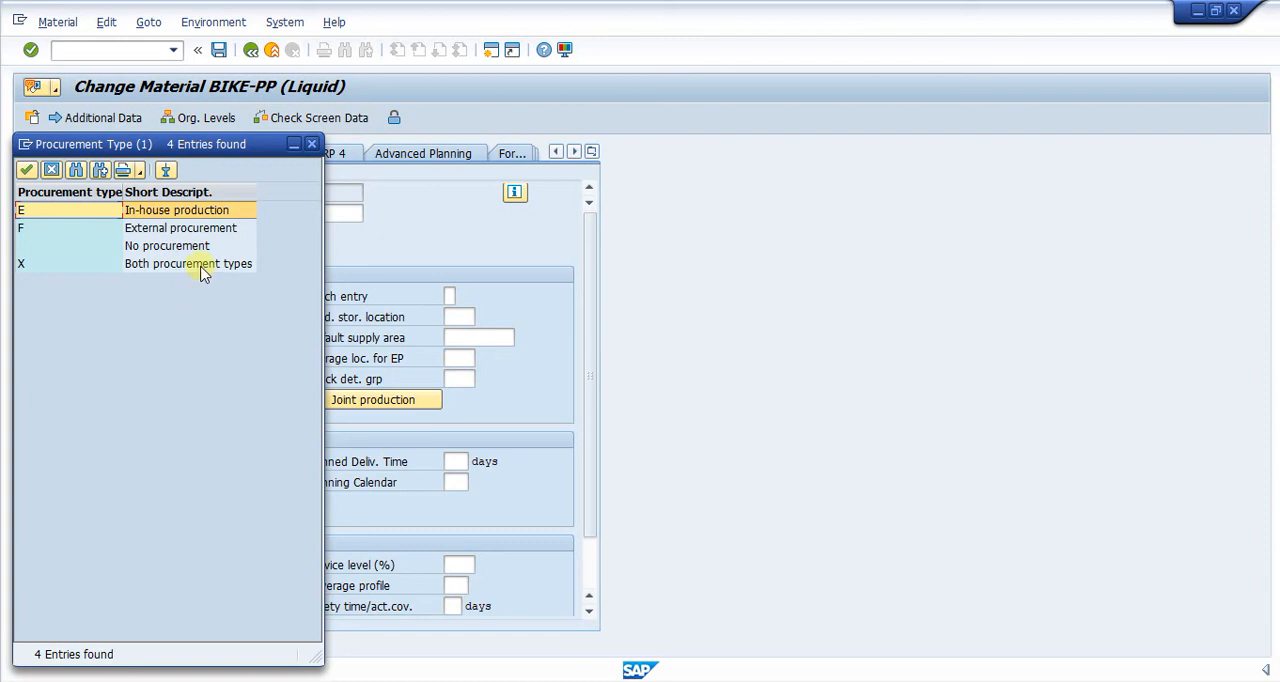
{"action": "left_click", "coordinate": [201, 267]}
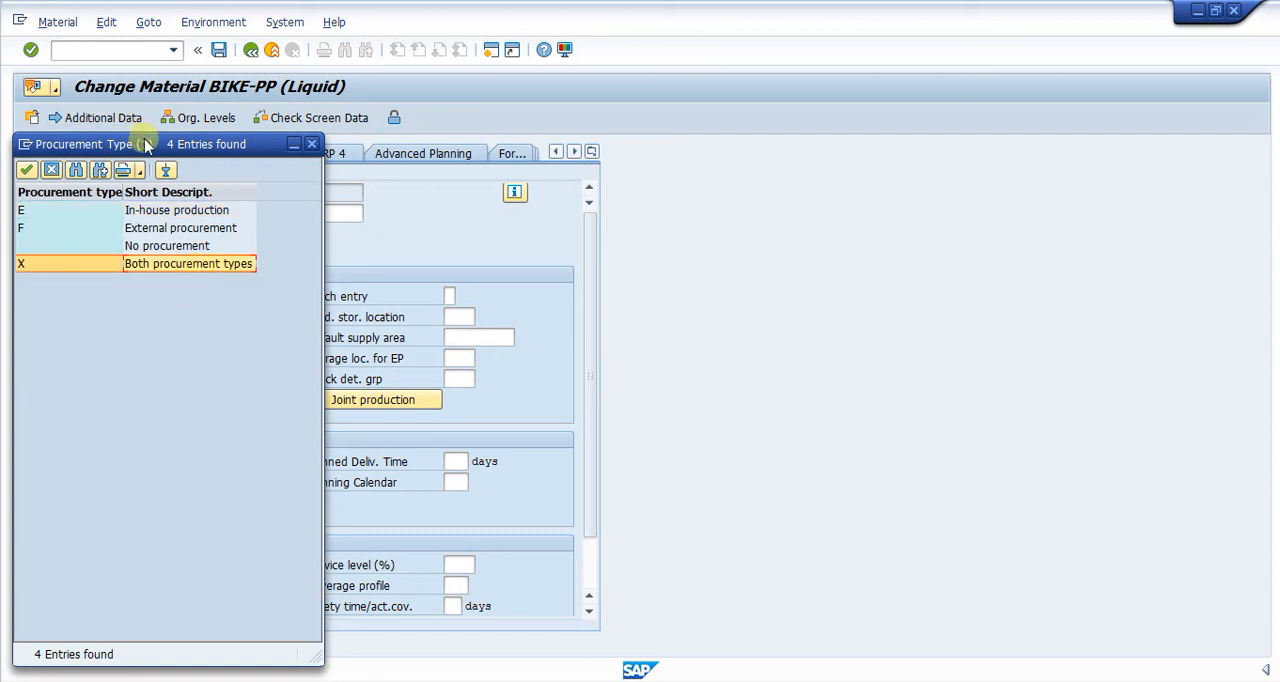
{"action": "left_click_drag", "start_coordinate": [145, 146], "coordinate": [558, 183]}
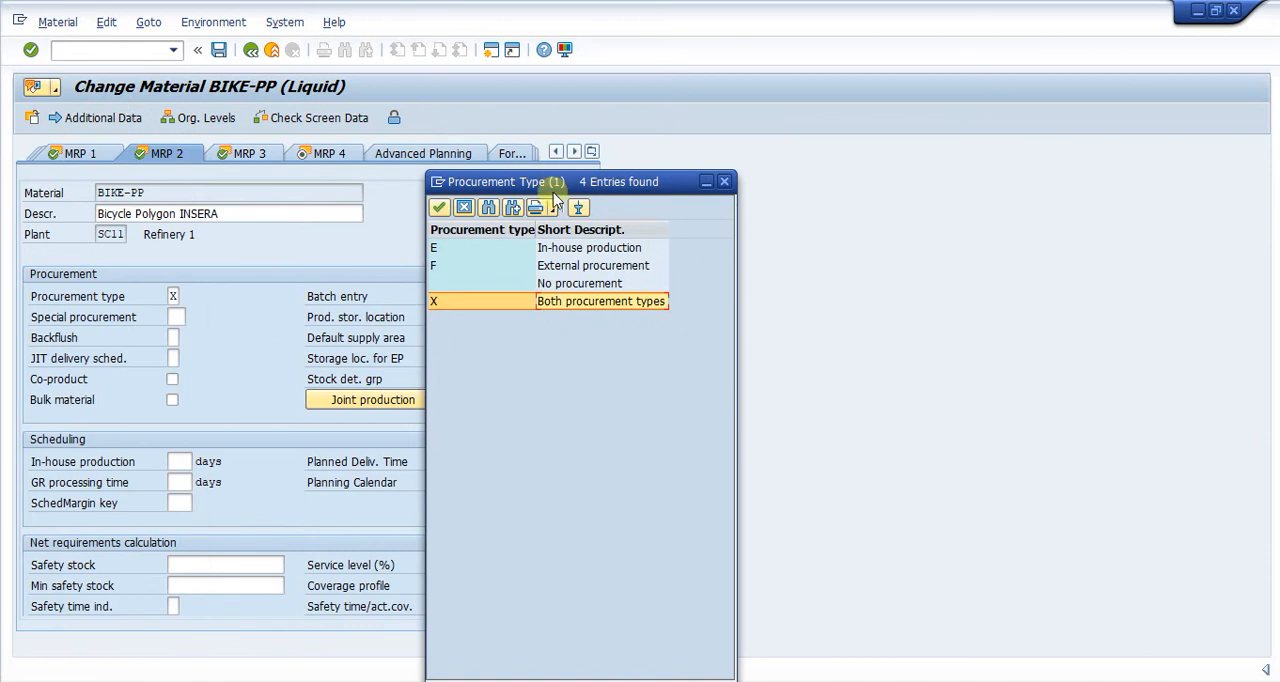
{"action": "left_click", "coordinate": [543, 250]}
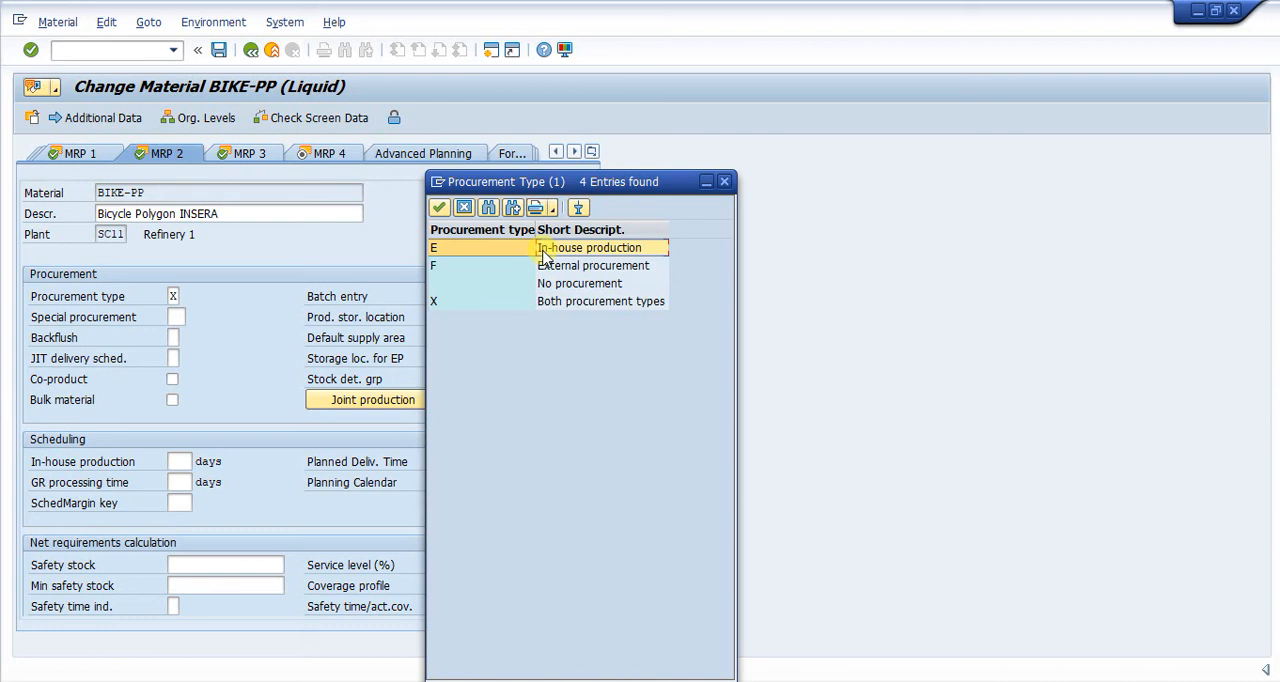
{"action": "left_click_drag", "start_coordinate": [563, 183], "coordinate": [619, 148]}
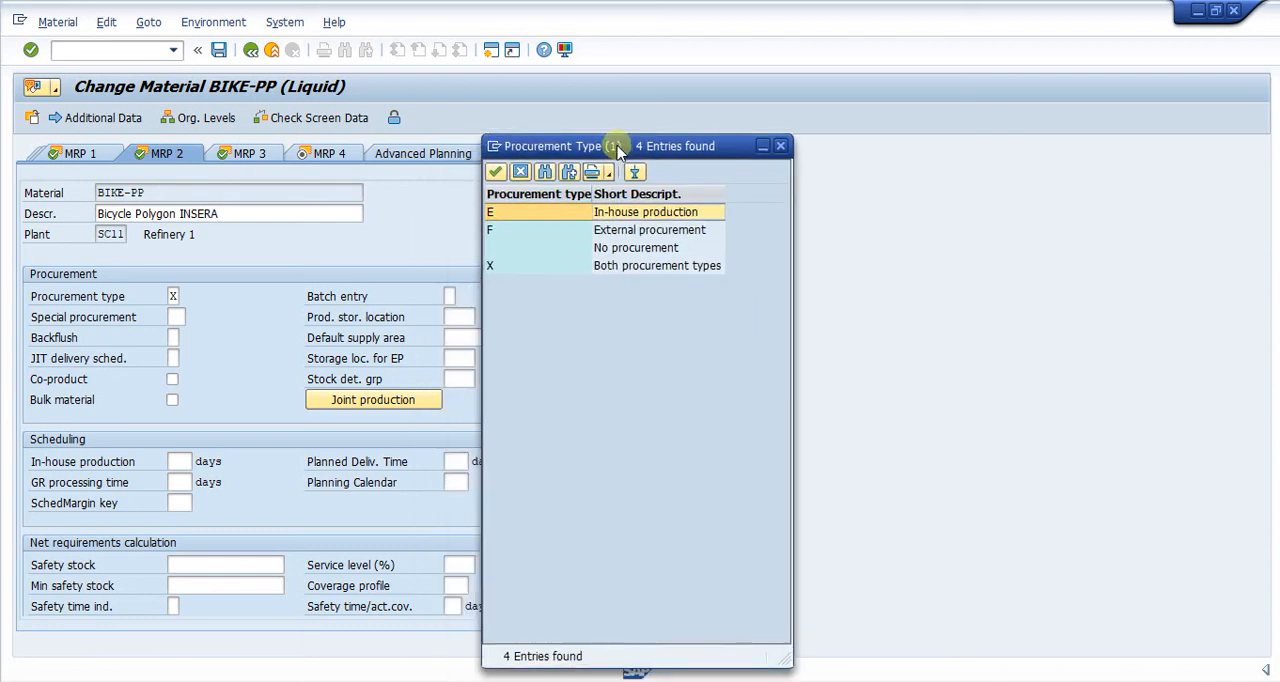
{"action": "left_click", "coordinate": [609, 267]}
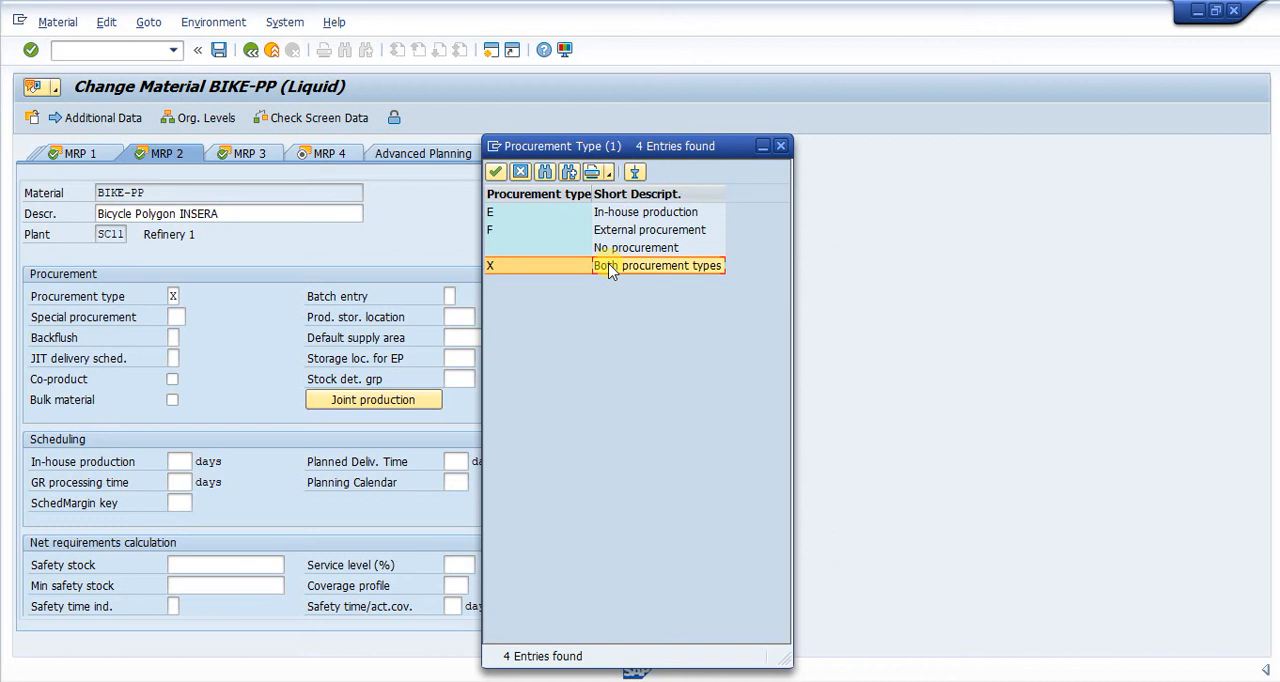
{"action": "double_click", "coordinate": [586, 266]}
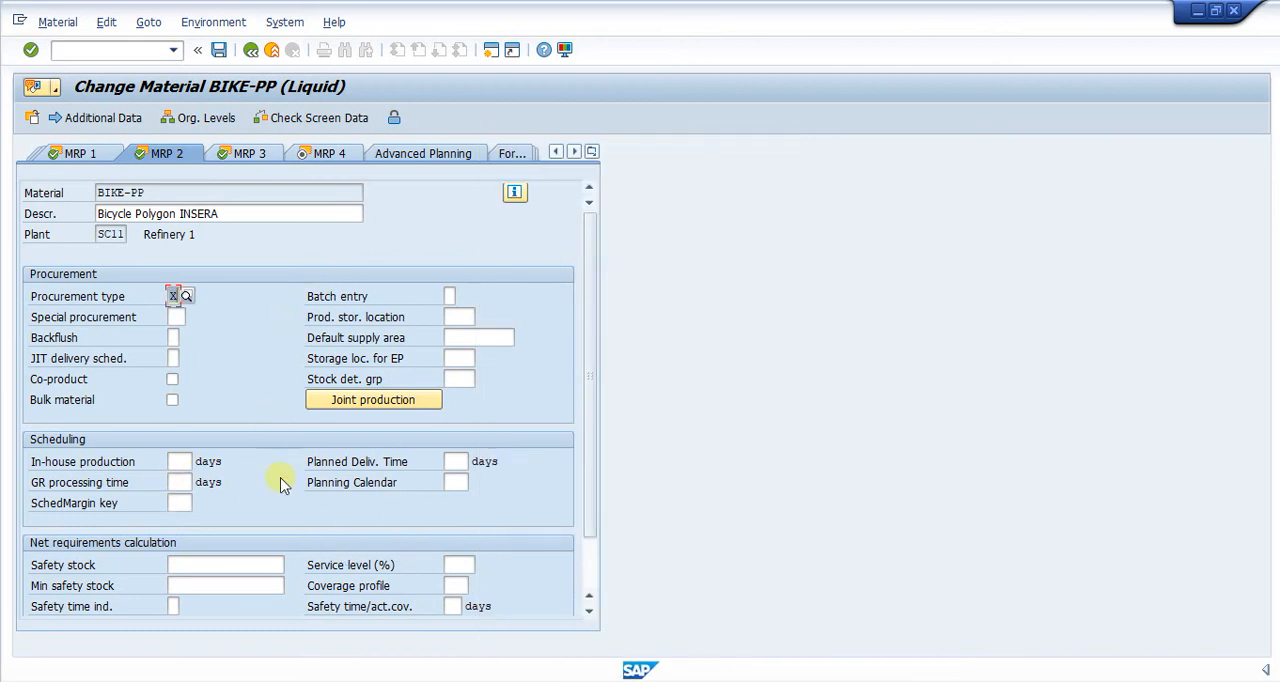
Step: Go to the material's MRP 3 view, examine the available planning strategies and keep strategy group 10 (Make-to-stock production)
{"action": "left_click", "coordinate": [264, 157]}
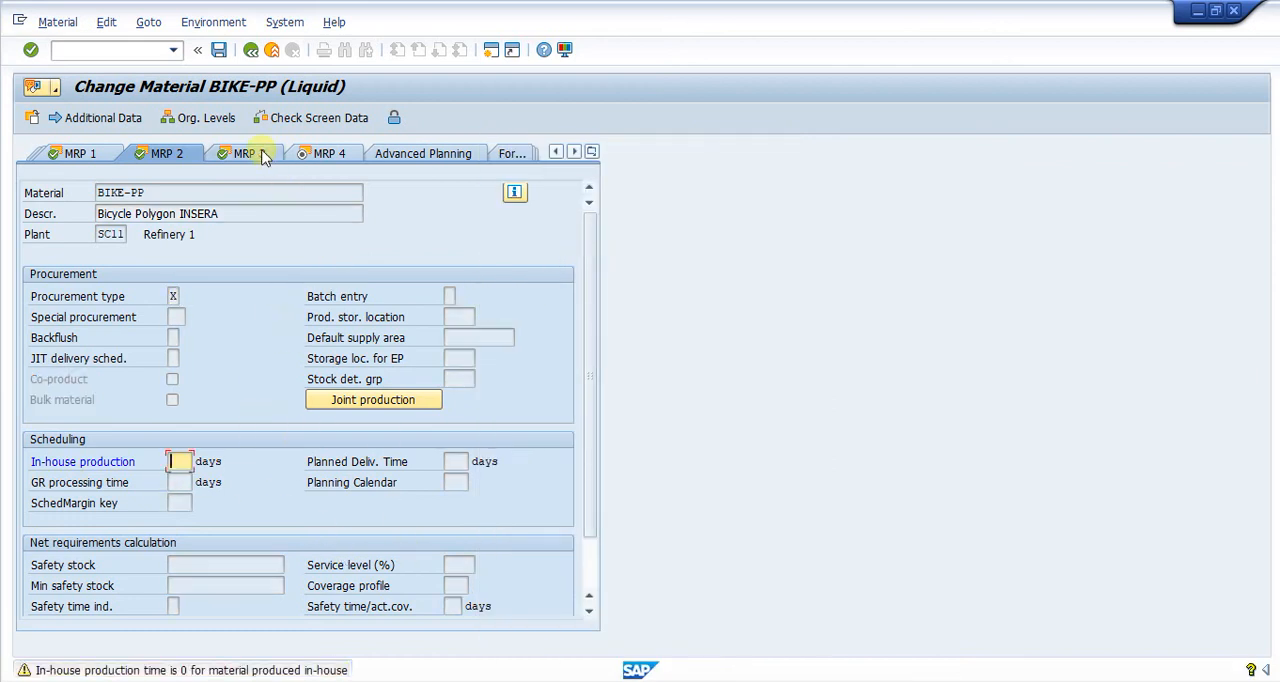
{"action": "left_click", "coordinate": [264, 157]}
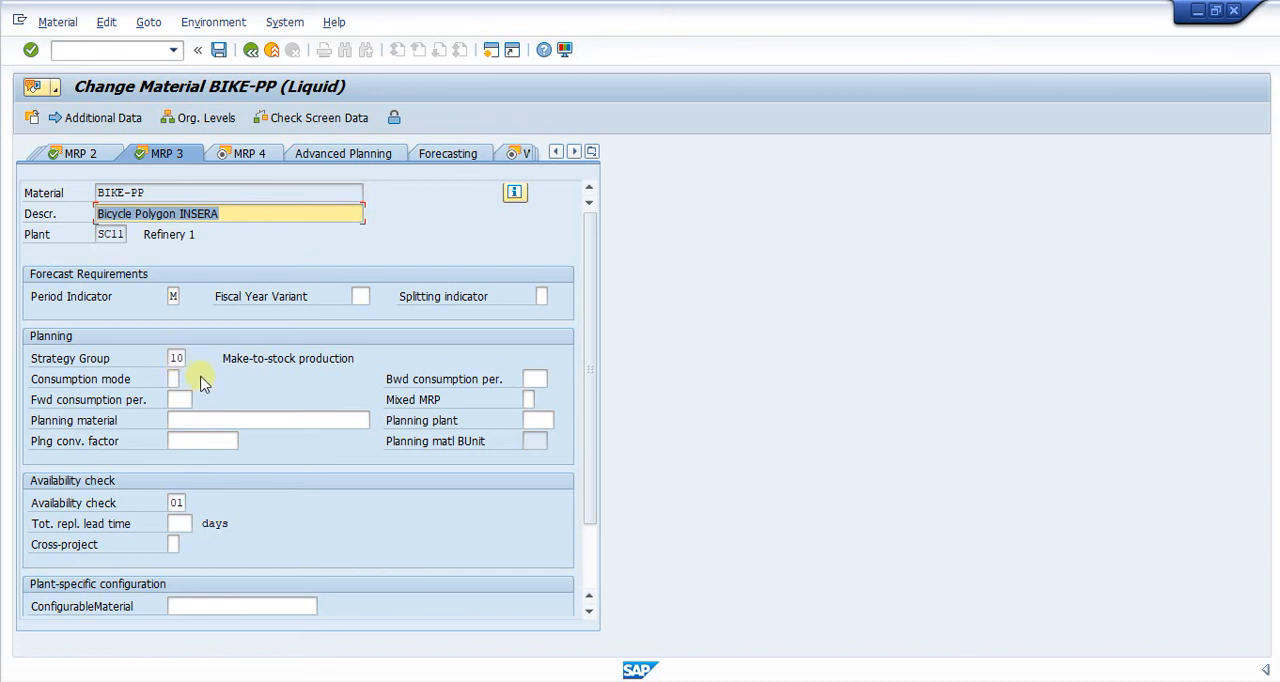
{"action": "left_click", "coordinate": [178, 358]}
{"action": "left_click", "coordinate": [193, 359]}
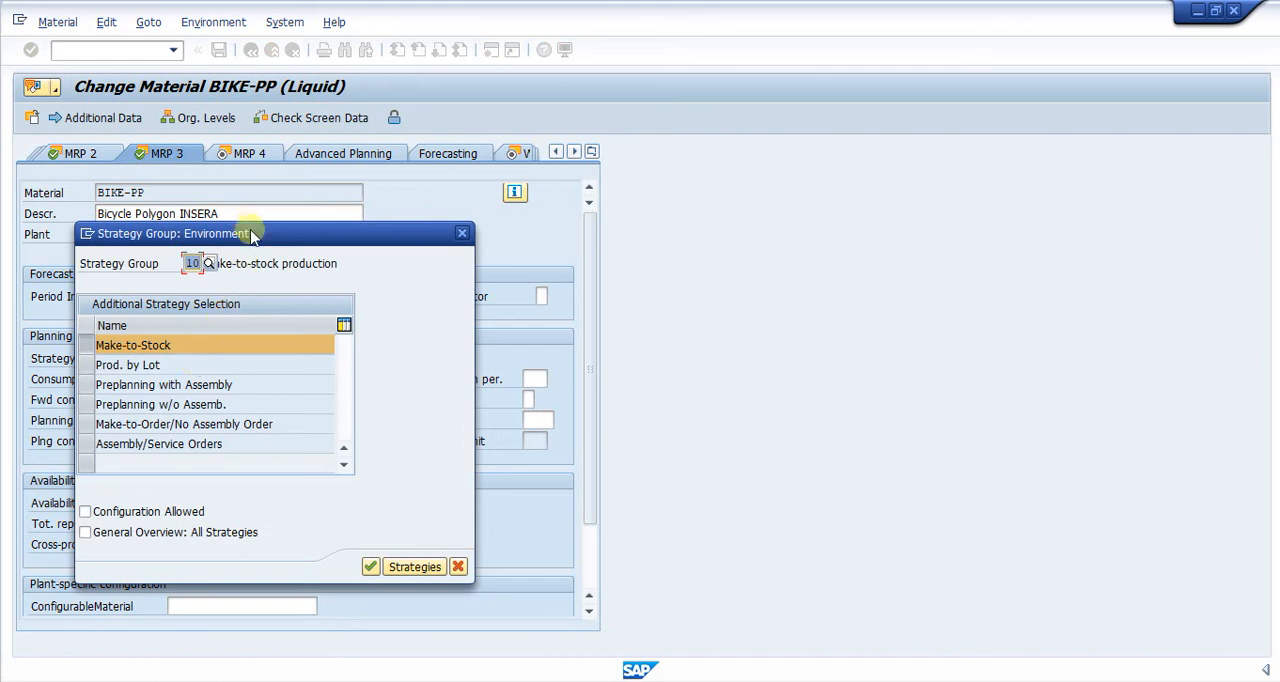
{"action": "left_click_drag", "start_coordinate": [262, 237], "coordinate": [598, 208]}
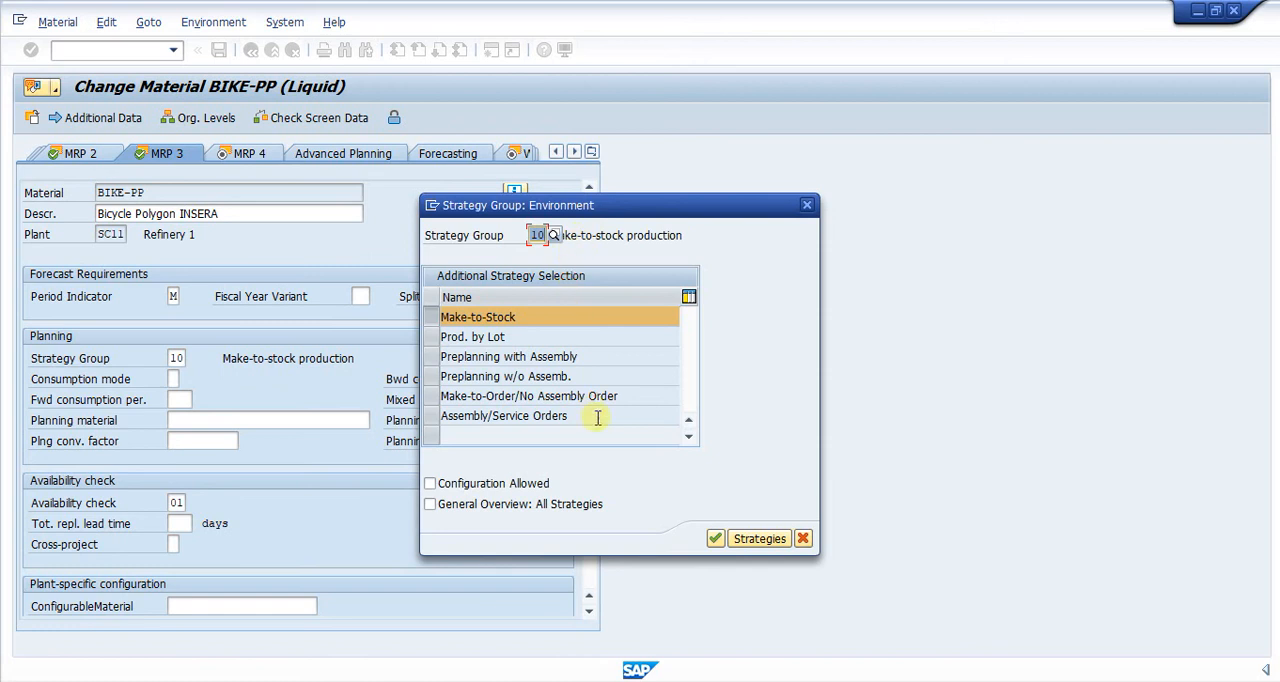
{"action": "left_click", "coordinate": [717, 539]}
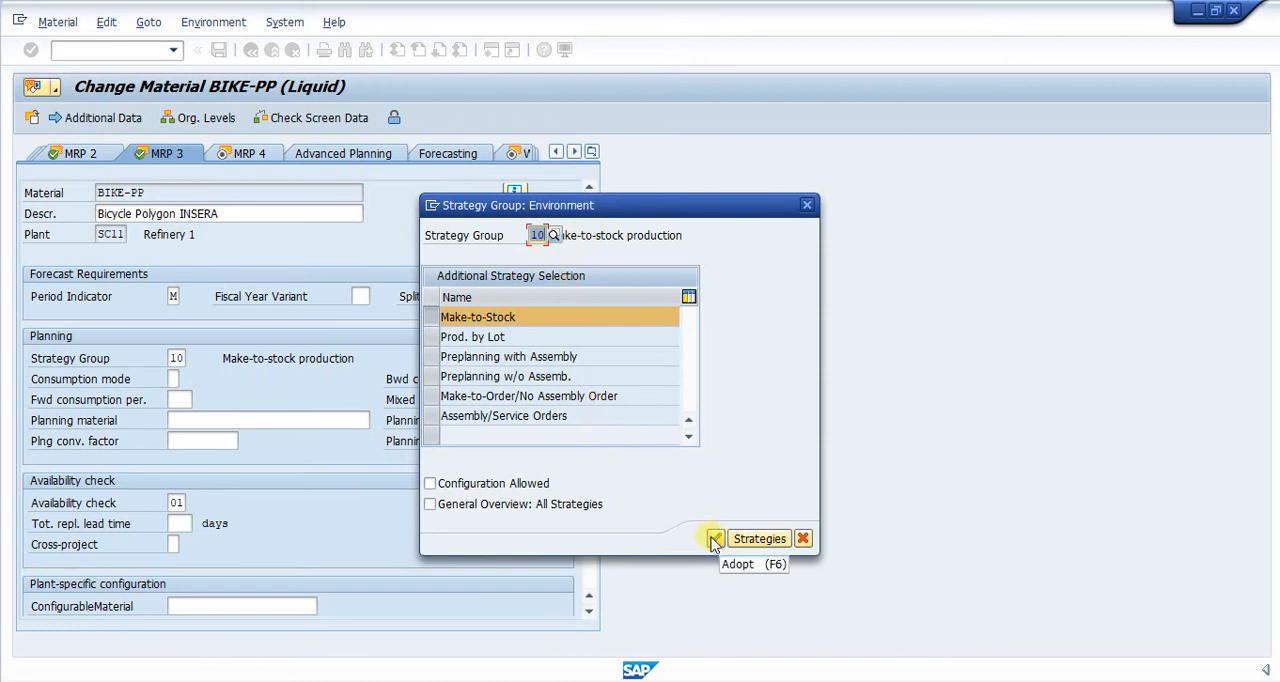
{"action": "left_click", "coordinate": [715, 540]}
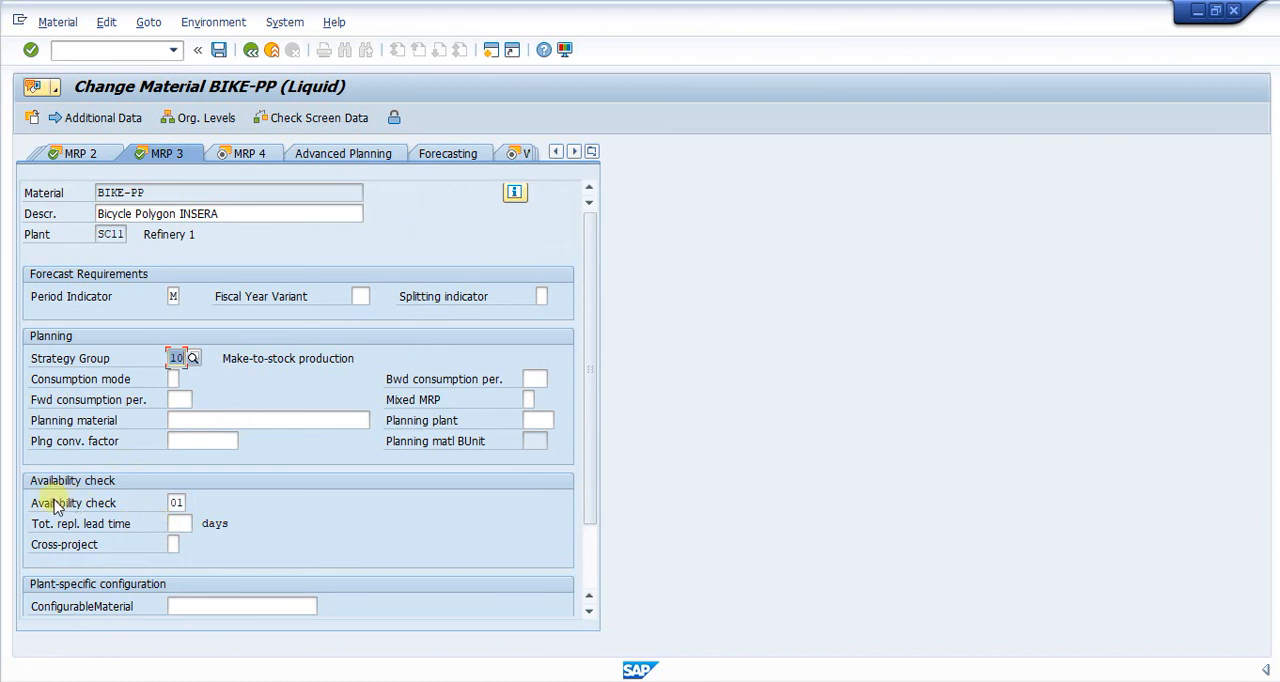
Step: Set the material's availability check to 02 (Individ.requirements) and continue to the MRP 4 view
{"action": "left_click", "coordinate": [180, 501]}
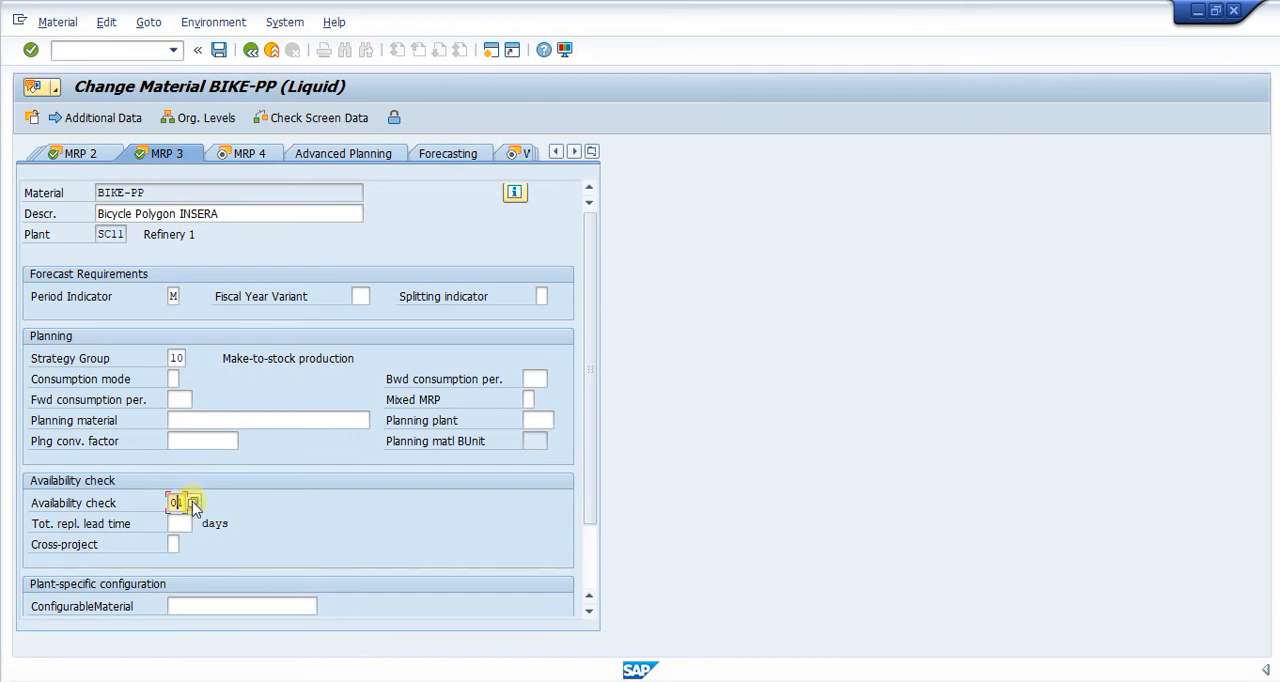
{"action": "left_click", "coordinate": [195, 504]}
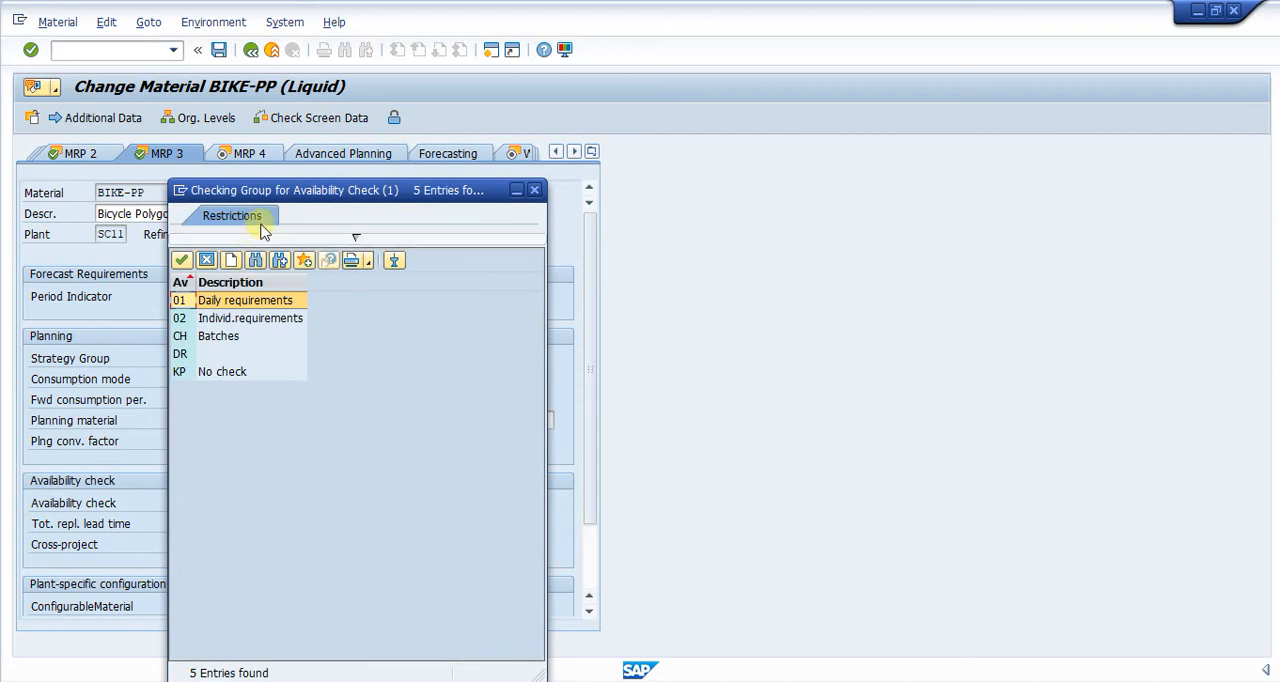
{"action": "double_click", "coordinate": [265, 310]}
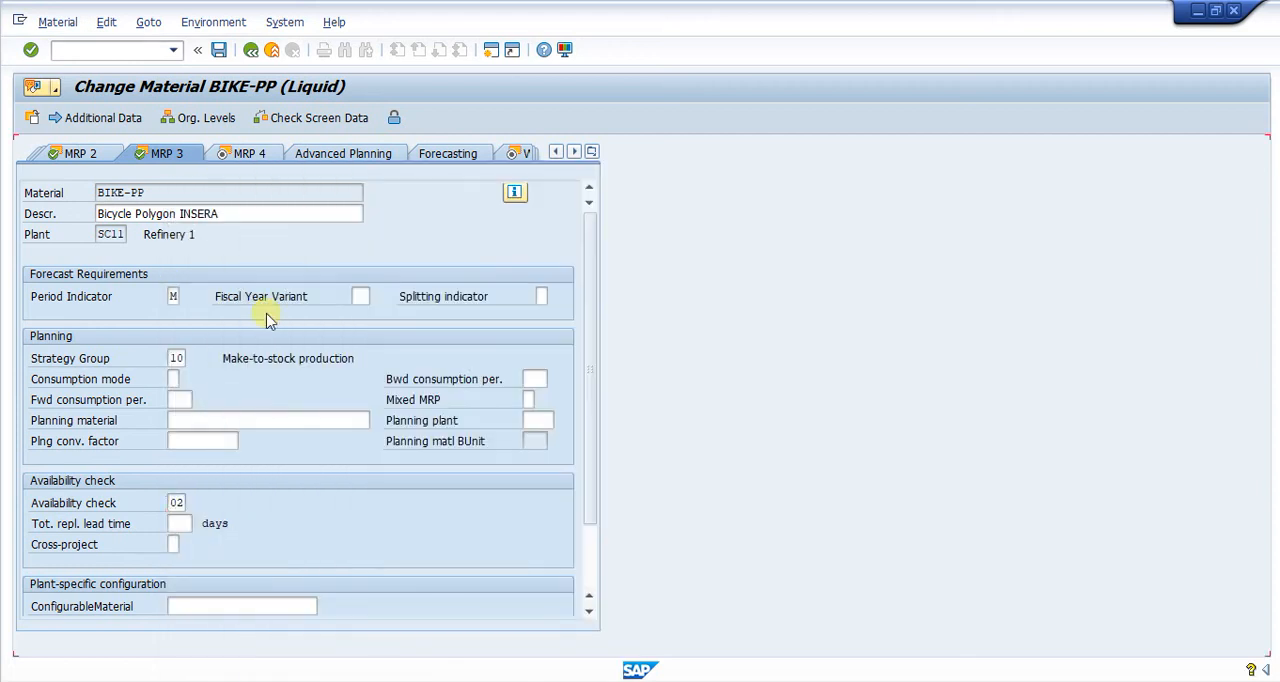
{"action": "key", "text": "Return"}
{"action": "key", "text": "Return"}
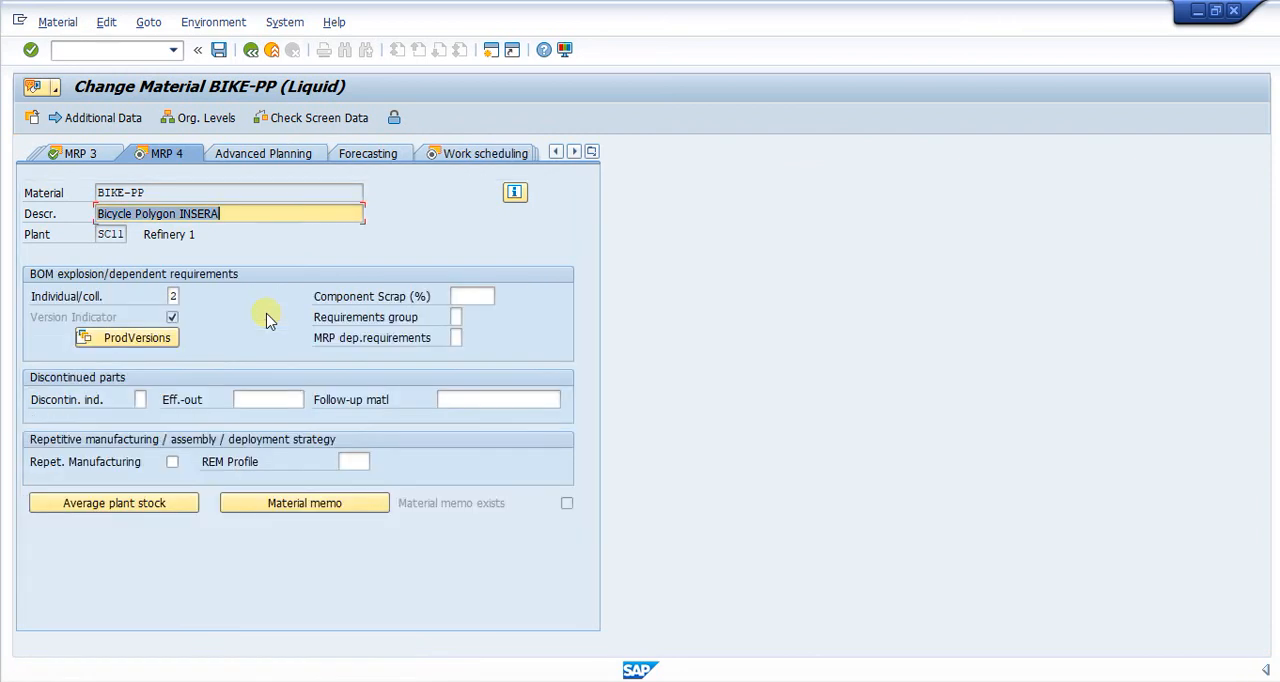
Step: Look through the MRP 3, MRP 4 and work scheduling views and save the changes to material BIKE-PP
{"action": "left_click", "coordinate": [80, 153]}
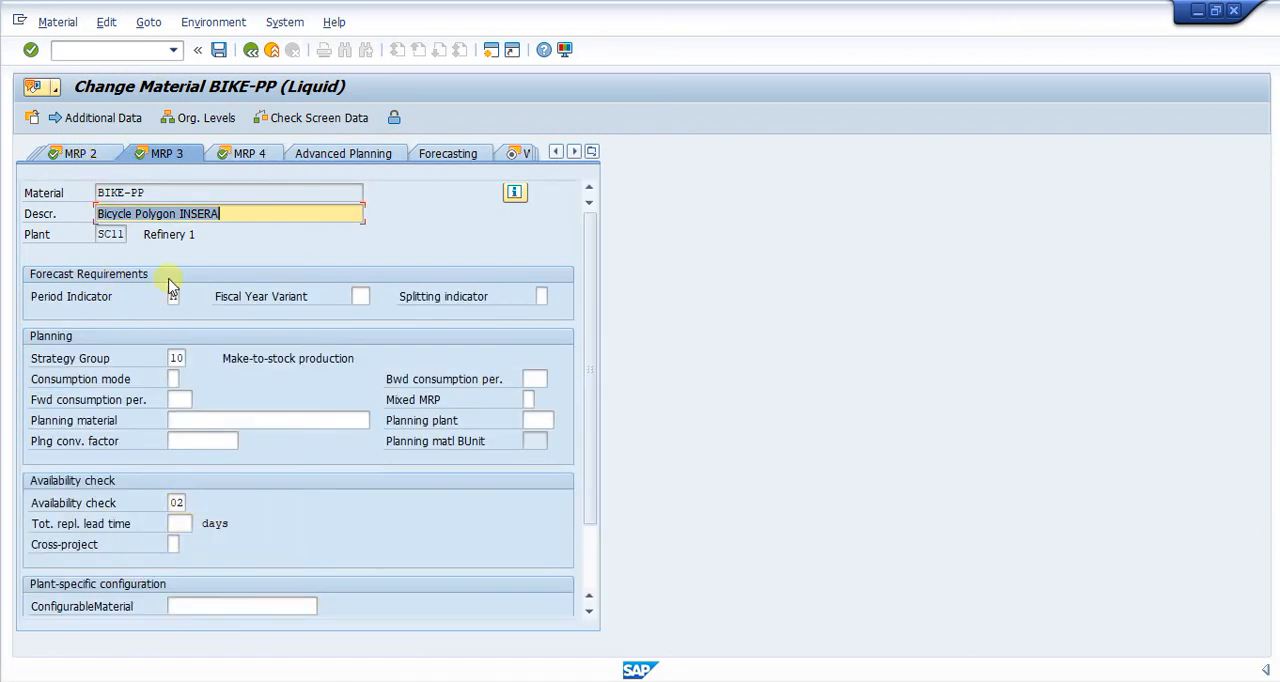
{"action": "left_click", "coordinate": [241, 160]}
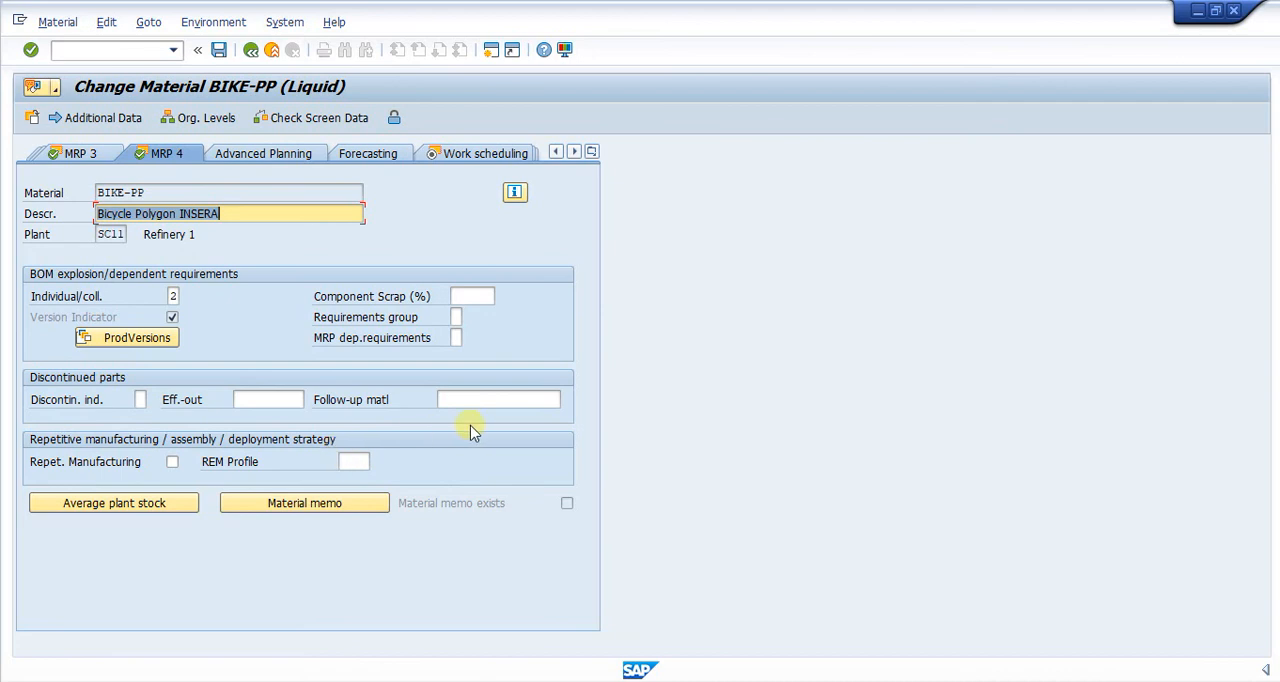
{"action": "left_click", "coordinate": [488, 153]}
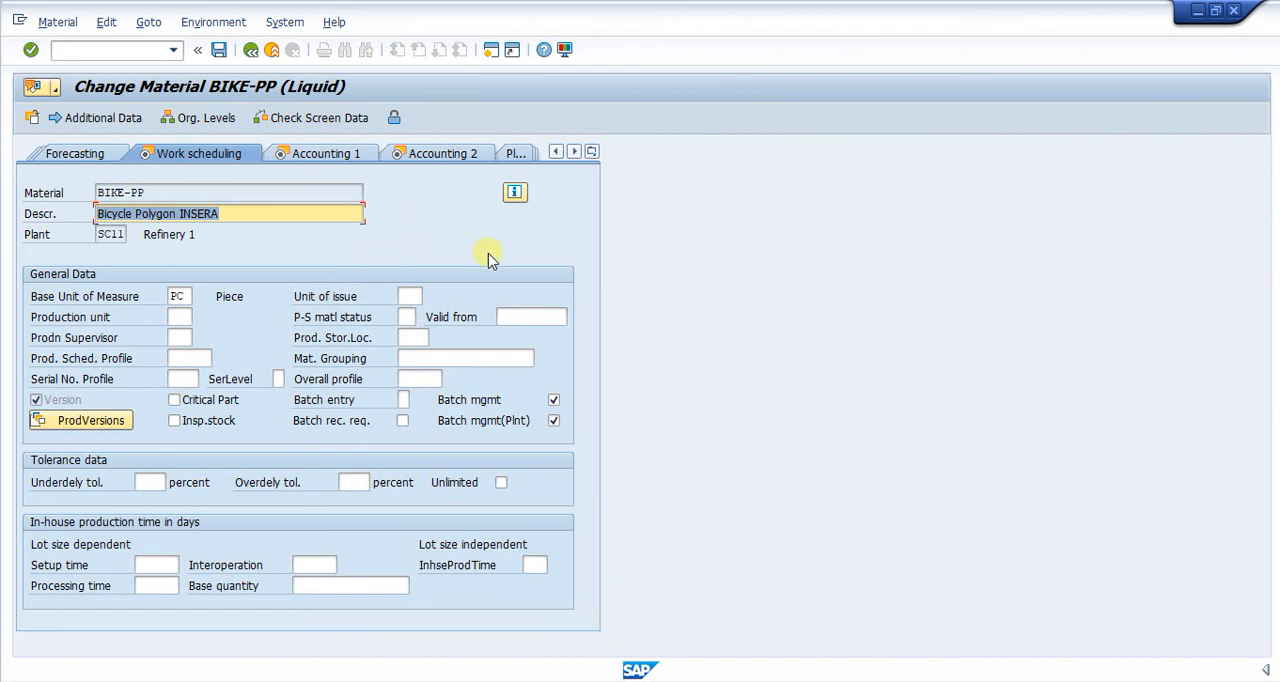
{"action": "left_click", "coordinate": [218, 50]}
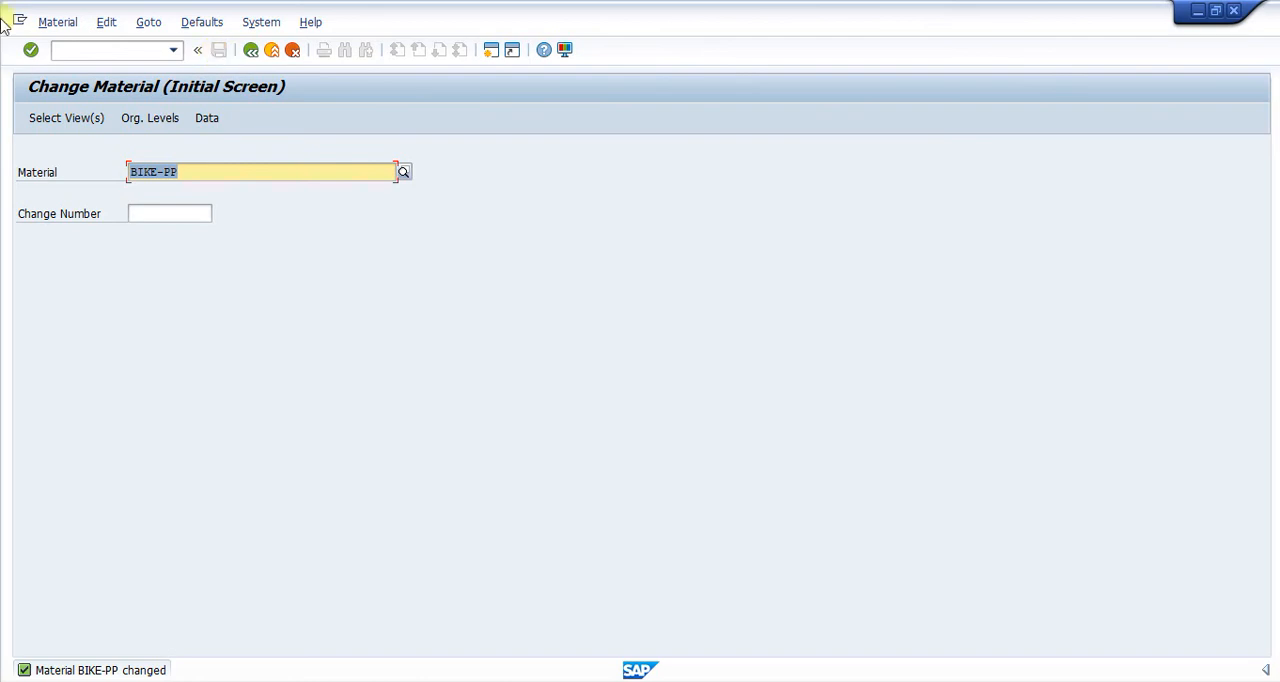
Step: Leave the material change and start transaction CS03 to display a material BOM
{"action": "left_click", "coordinate": [250, 176]}
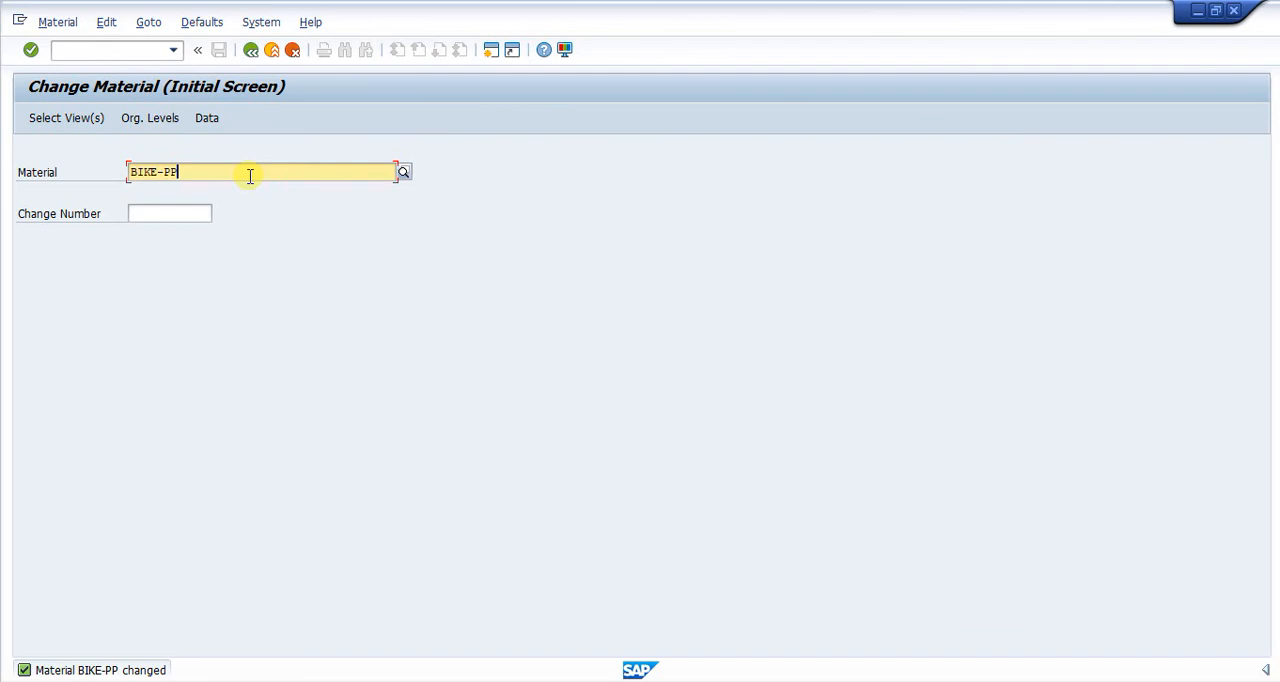
{"action": "left_click", "coordinate": [103, 52]}
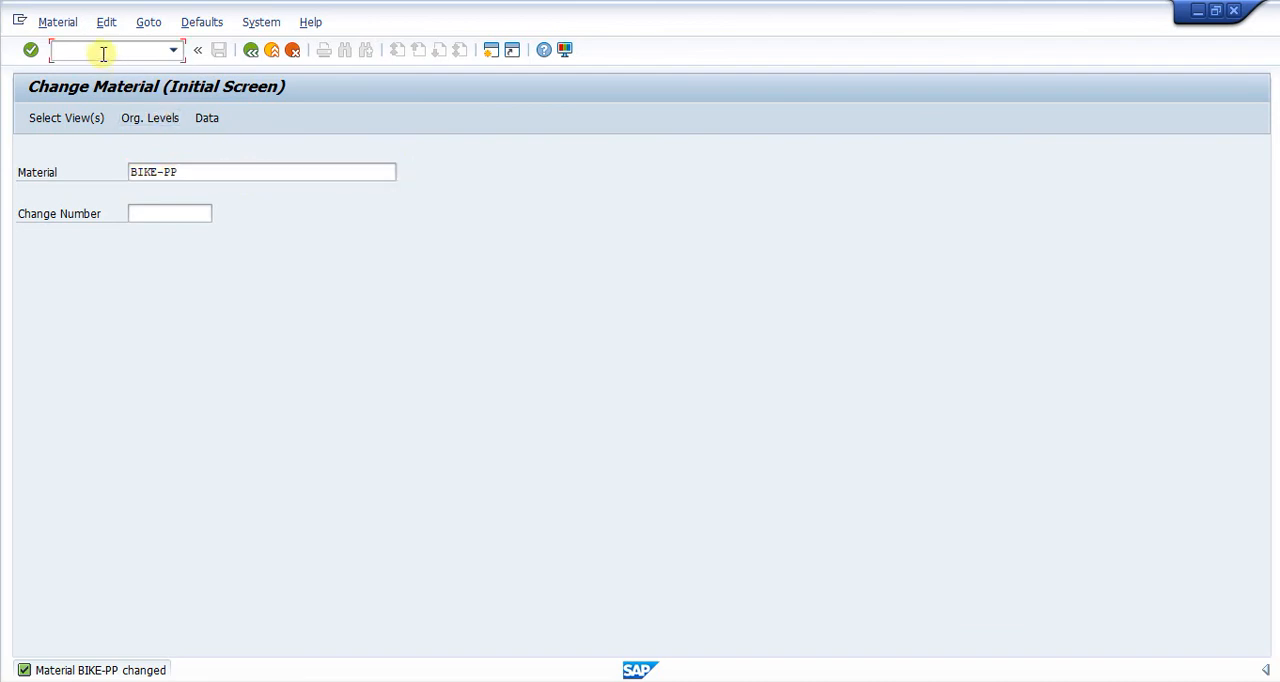
{"action": "type", "text": "/ncs03"}
{"action": "key", "text": "Return"}
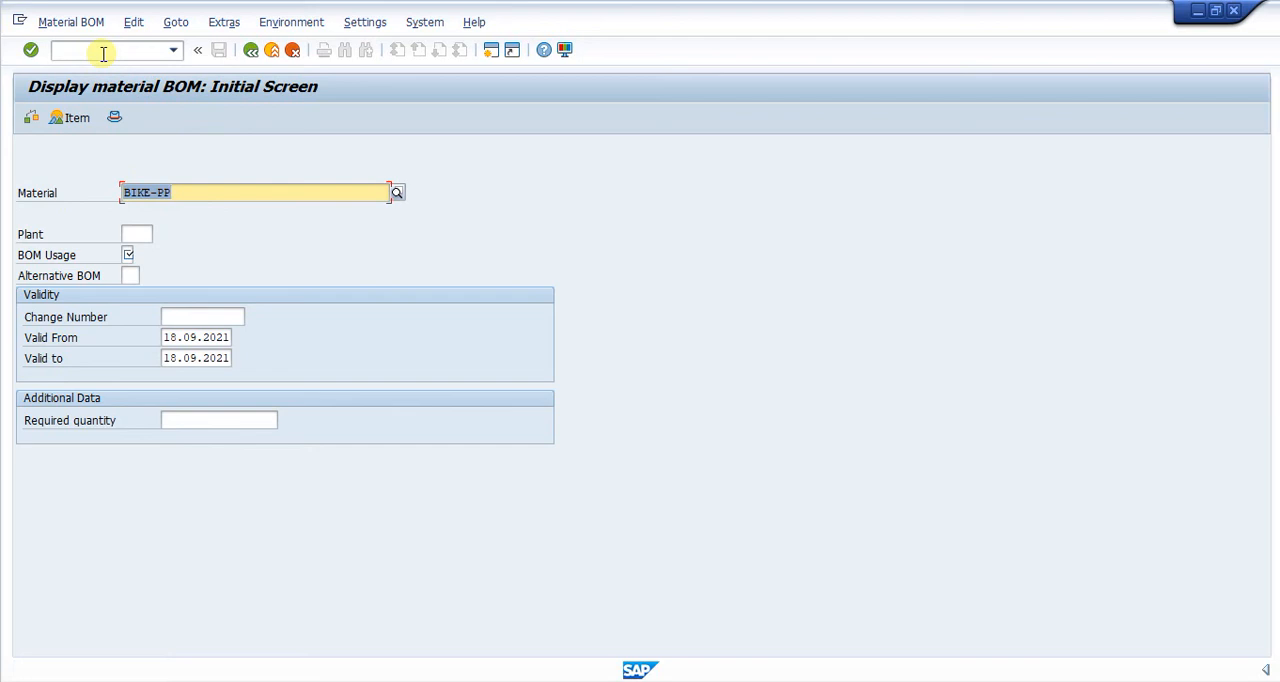
Step: Display the bill of material of BIKE-PP for plant SC11
{"action": "left_click", "coordinate": [141, 233]}
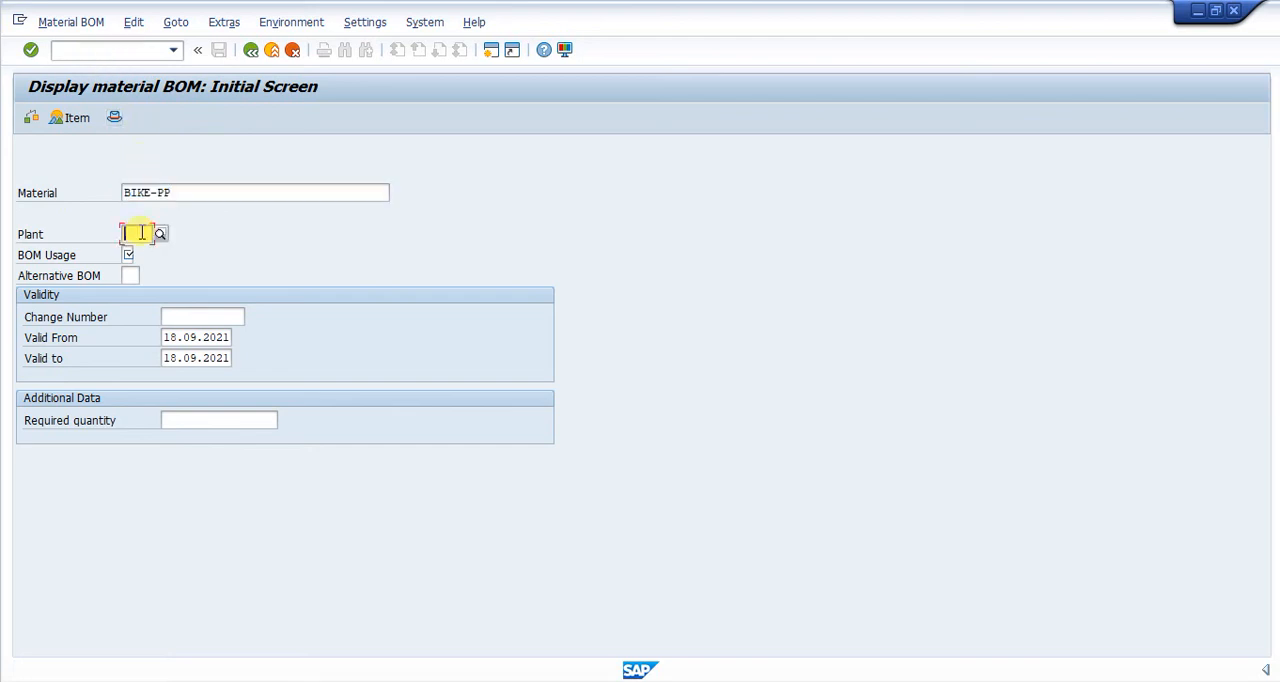
{"action": "type", "text": "sc11"}
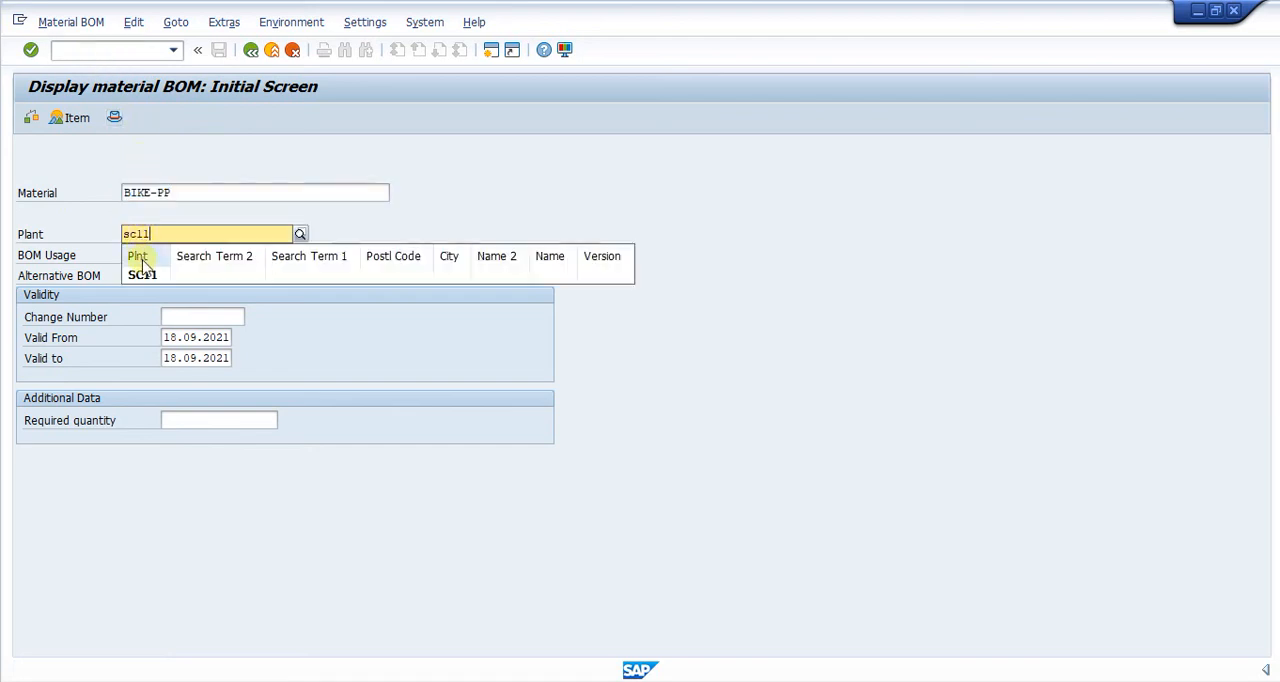
{"action": "left_click", "coordinate": [142, 274]}
{"action": "left_click", "coordinate": [130, 253]}
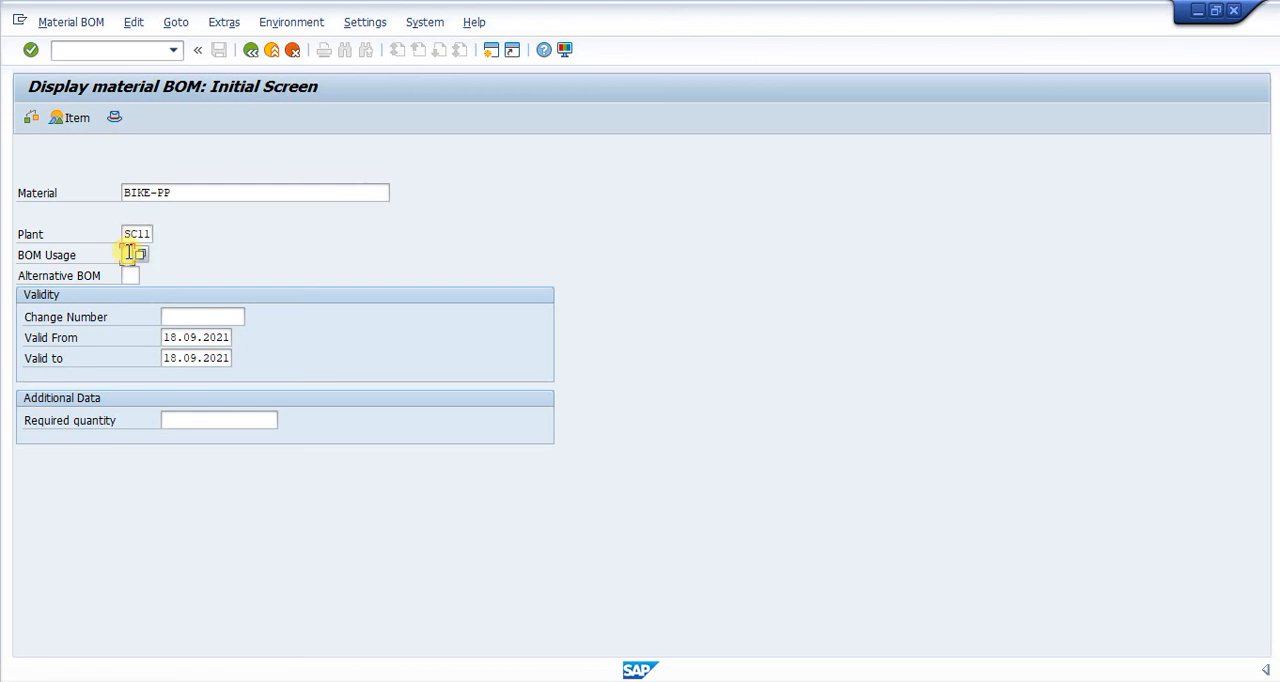
{"action": "key", "text": "Return"}
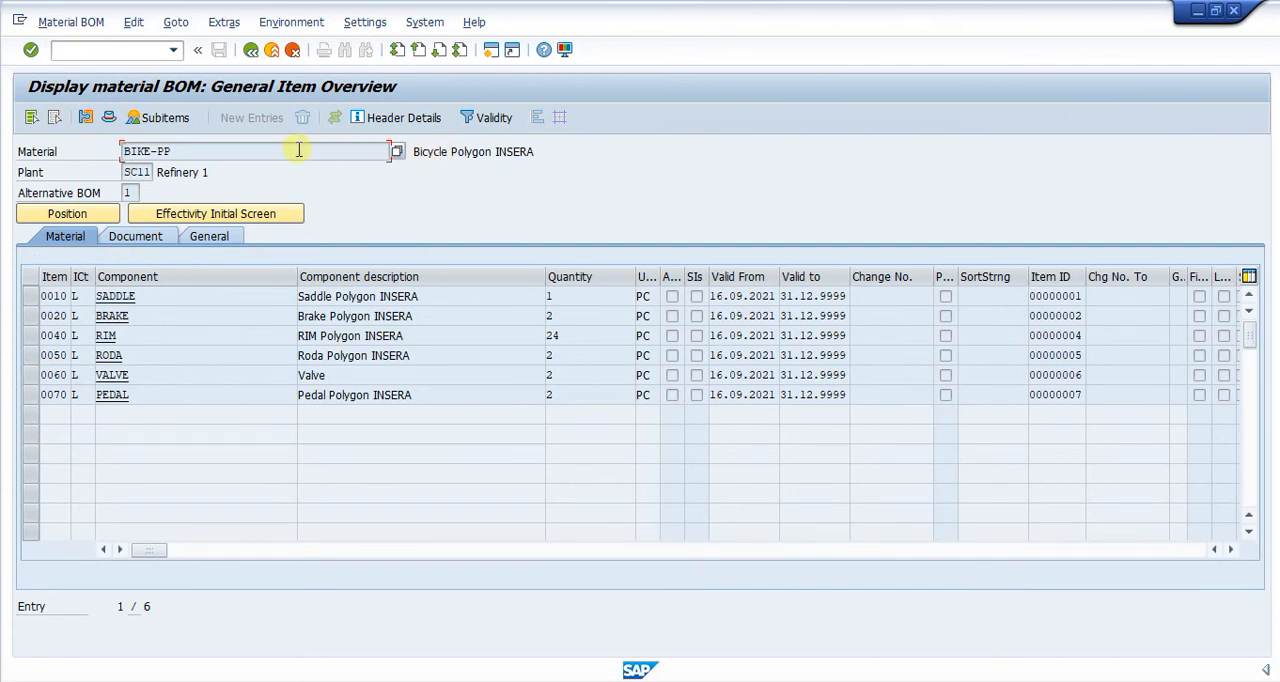
Step: Examine the BOM's header material, its components from SADDLE to PEDAL and their quantities
{"action": "left_click", "coordinate": [222, 297]}
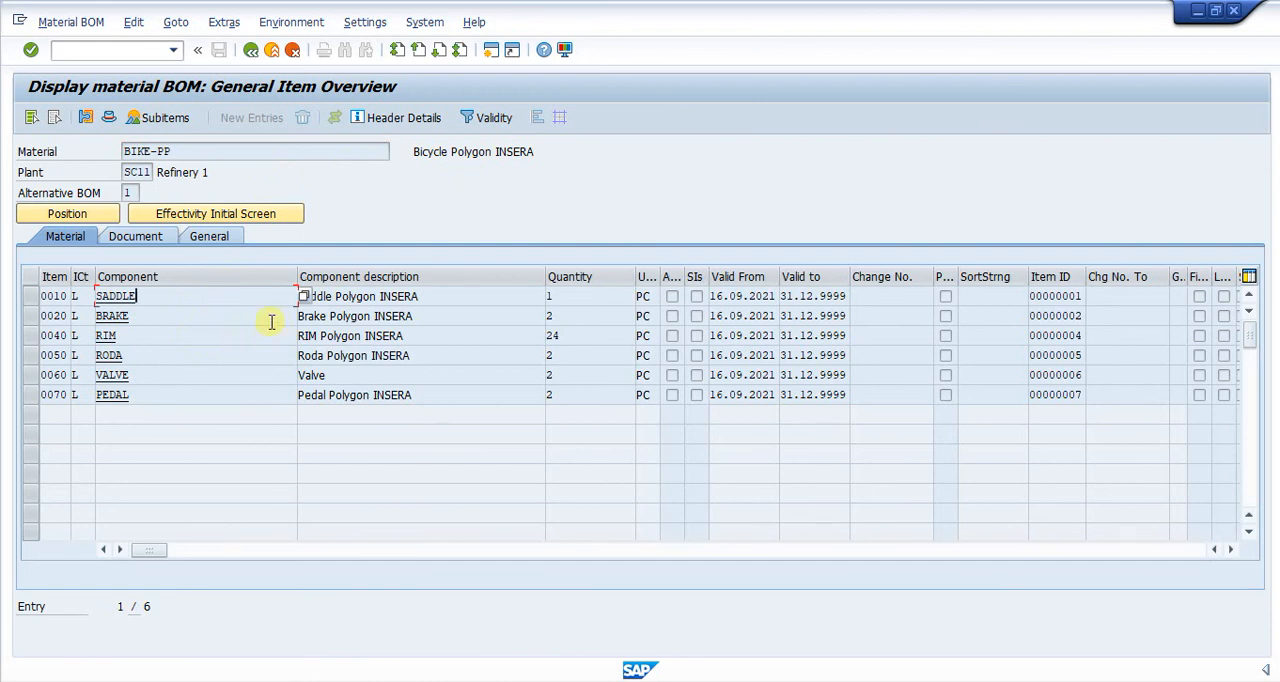
{"action": "left_click", "coordinate": [329, 148]}
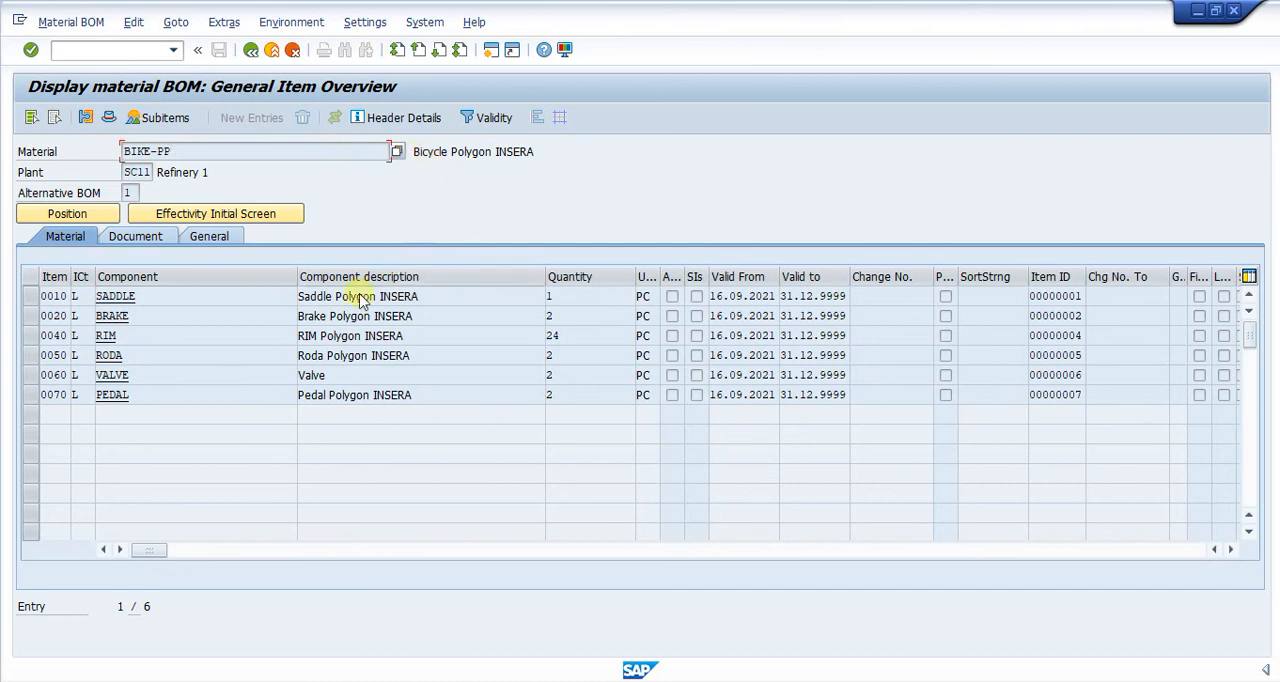
{"action": "left_click", "coordinate": [265, 290]}
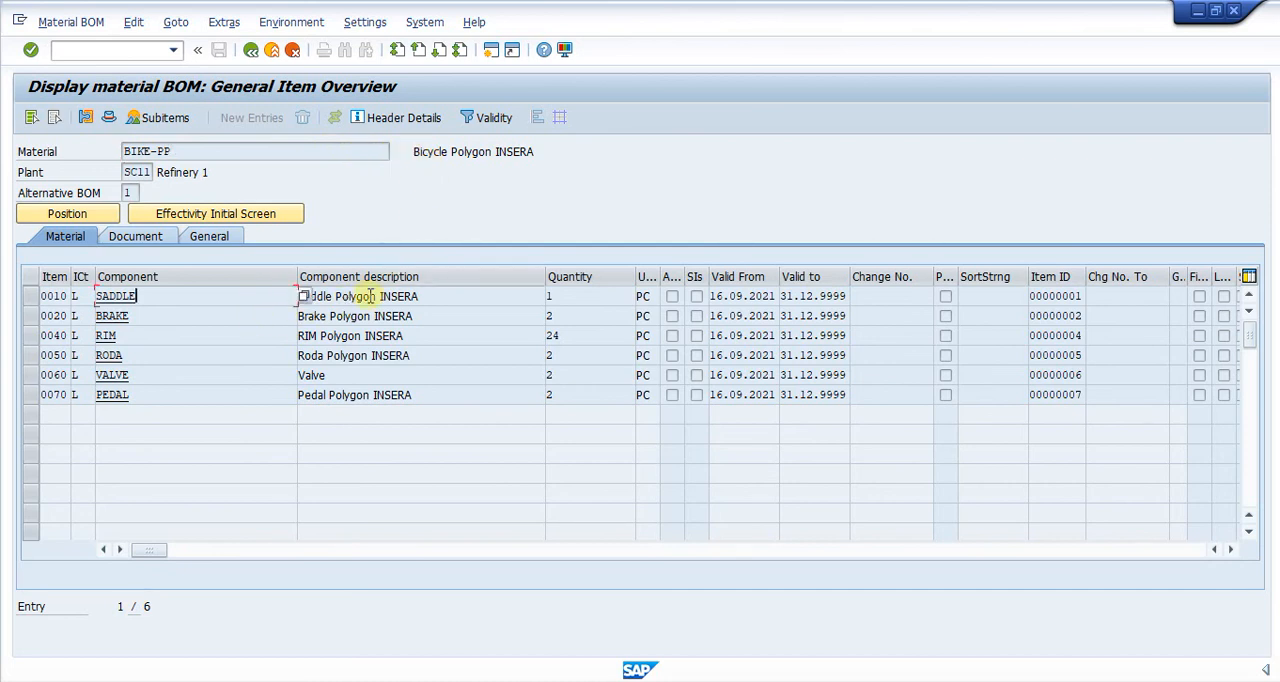
{"action": "left_click", "coordinate": [583, 320]}
{"action": "left_click", "coordinate": [575, 355]}
{"action": "left_click", "coordinate": [573, 398]}
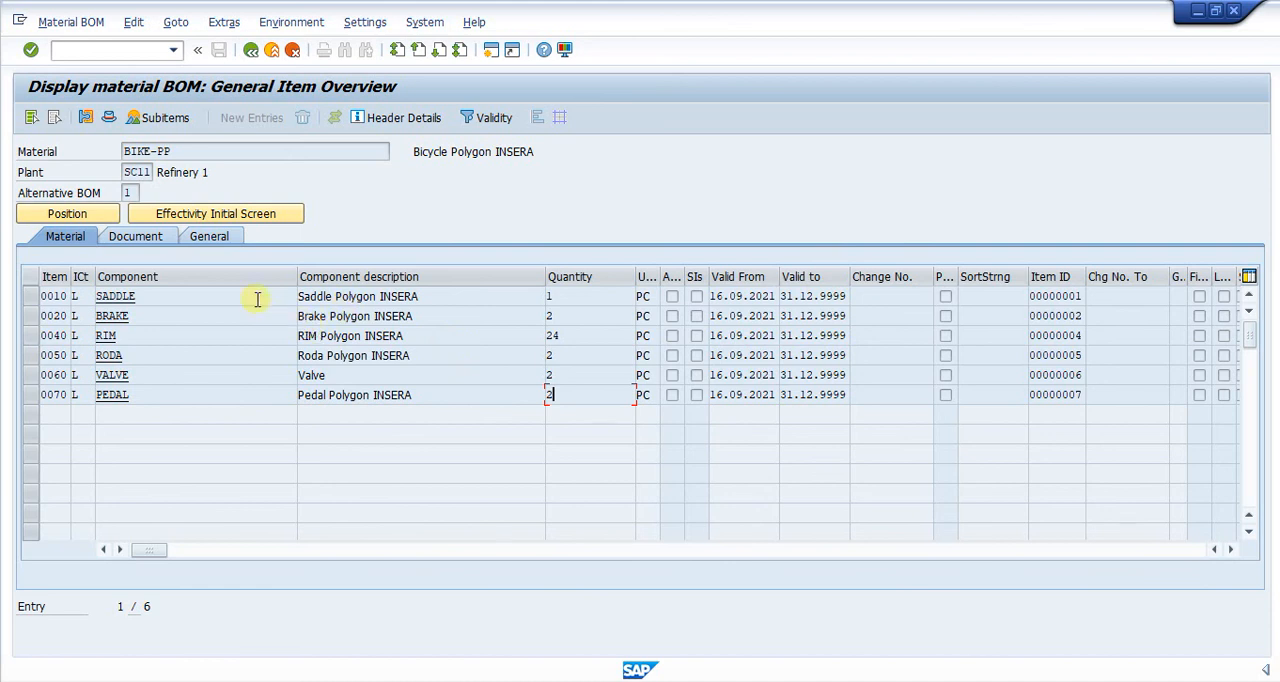
{"action": "left_click_drag", "start_coordinate": [175, 151], "coordinate": [91, 150]}
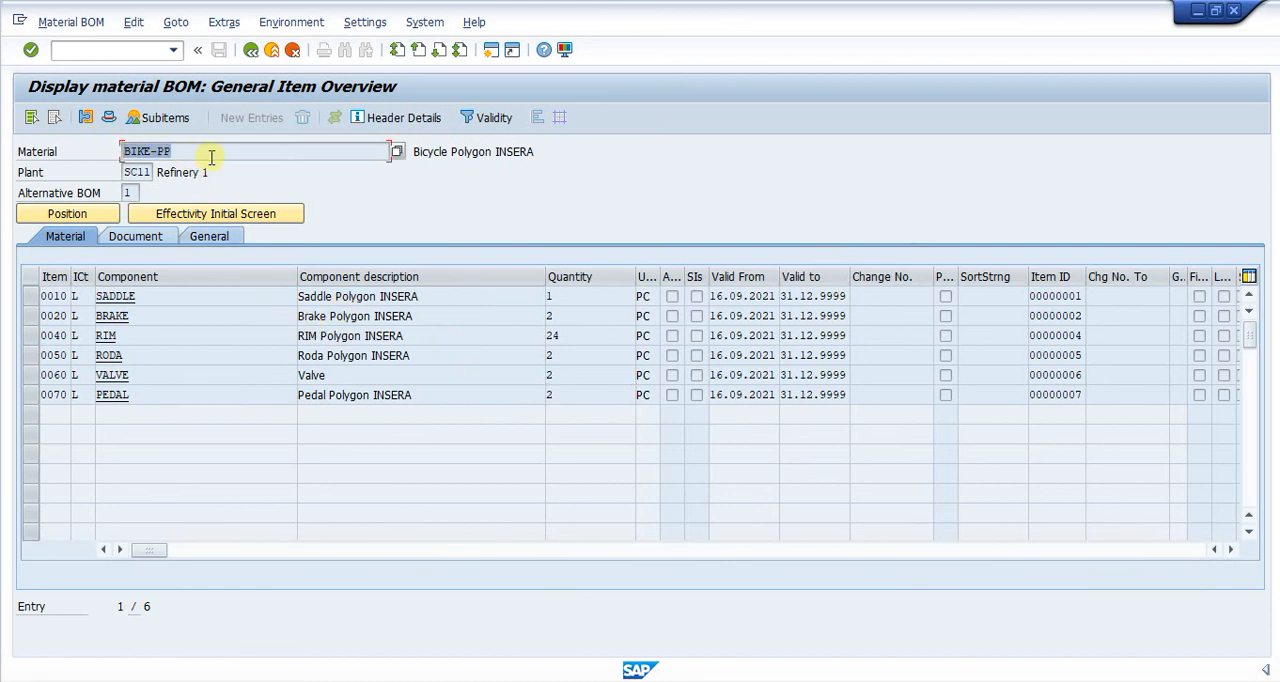
{"action": "left_click", "coordinate": [161, 295]}
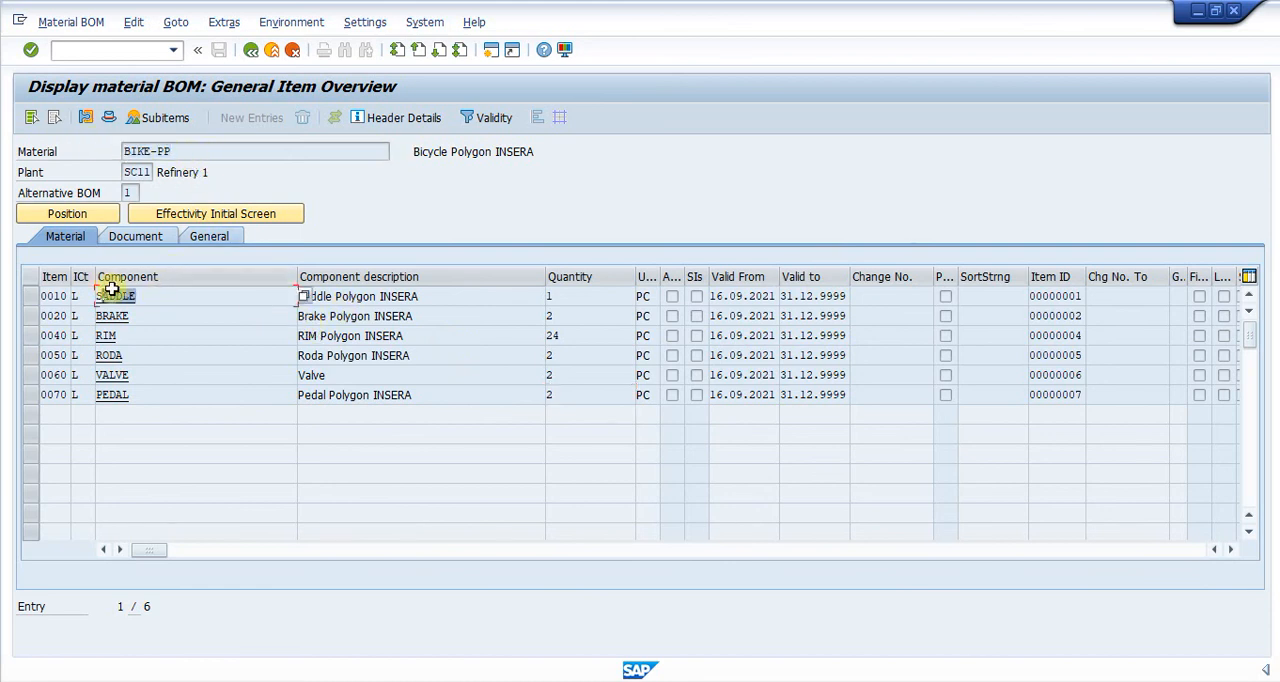
Step: Display the material master of component SADDLE and check its MRP type in the MRP 1 view for plant SC11
{"action": "left_click", "coordinate": [114, 295]}
{"action": "double_click", "coordinate": [114, 295]}
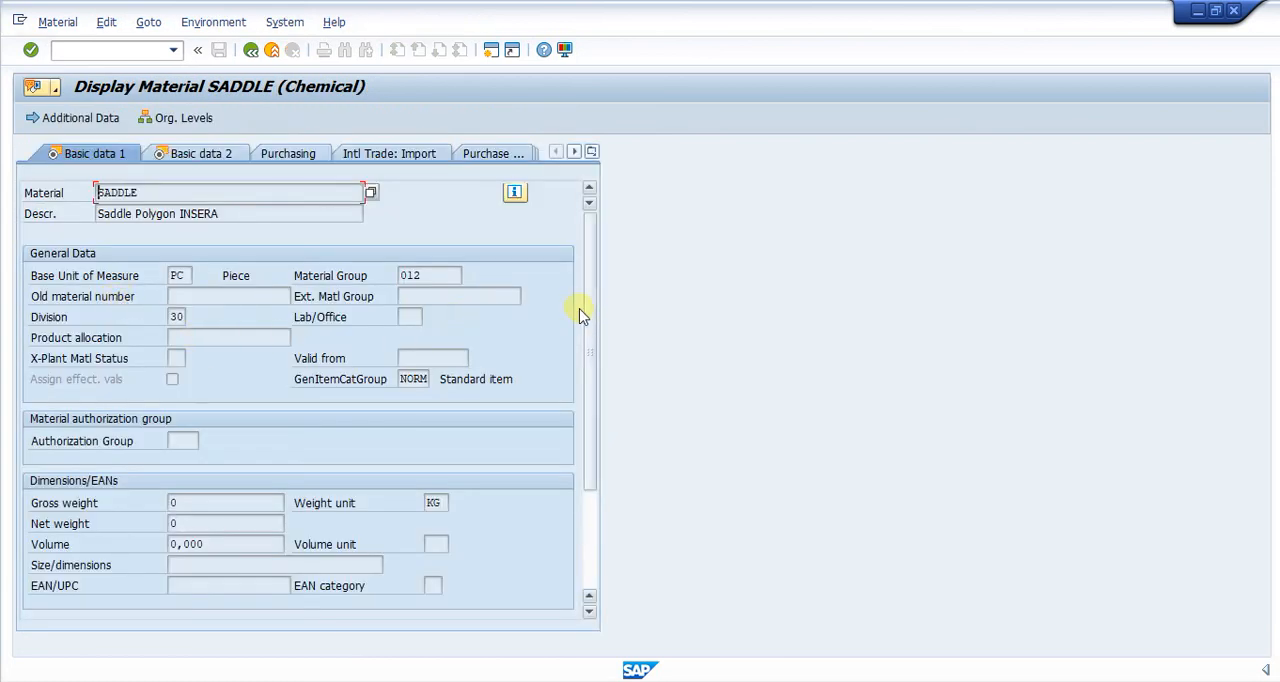
{"action": "left_click", "coordinate": [592, 151]}
{"action": "left_click", "coordinate": [620, 278]}
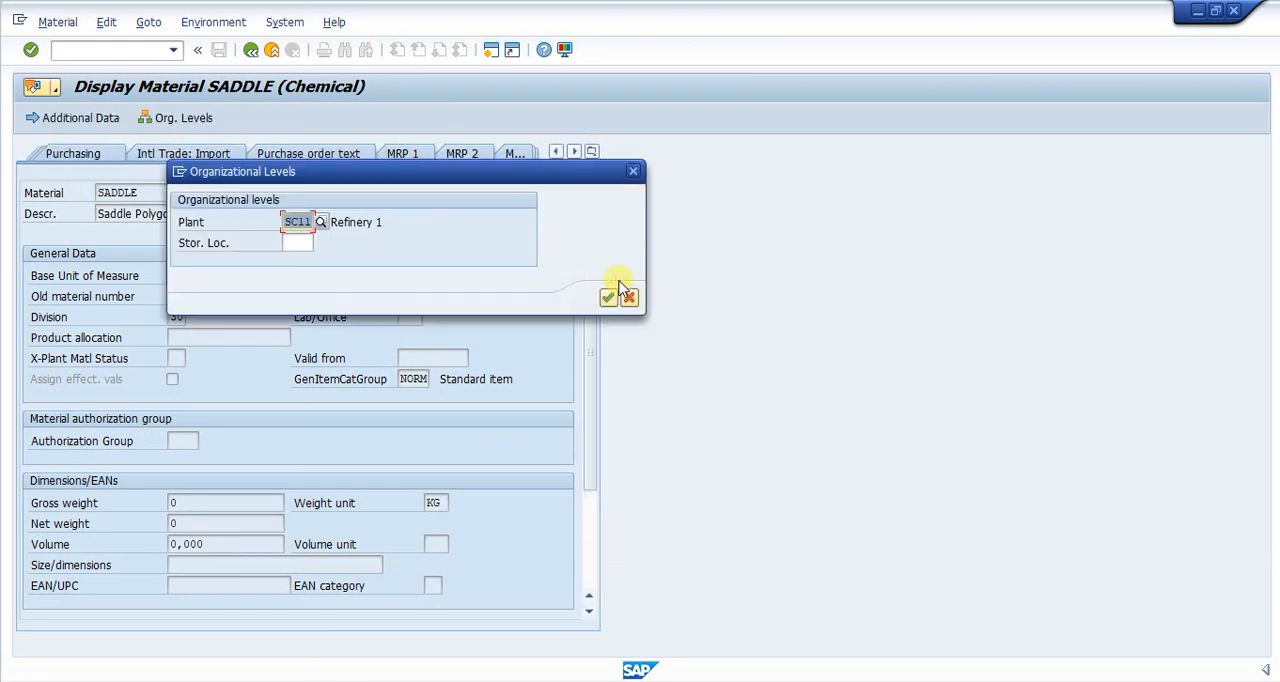
{"action": "left_click", "coordinate": [606, 298]}
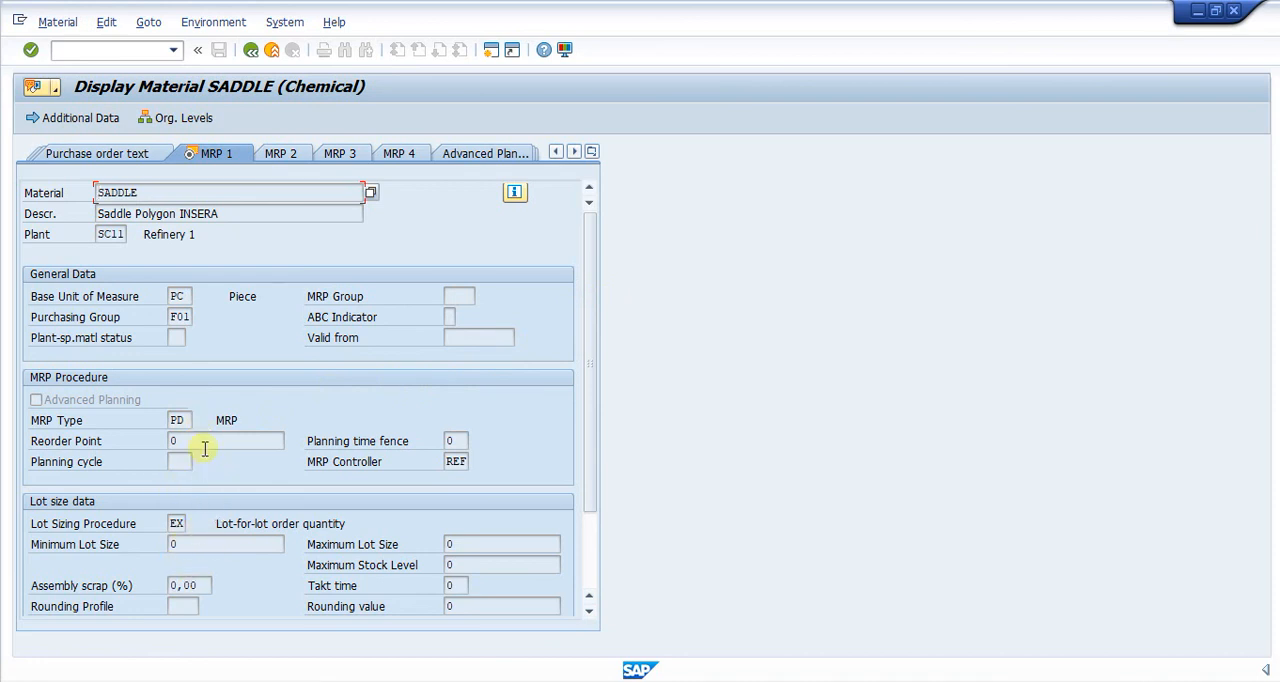
{"action": "left_click", "coordinate": [178, 420]}
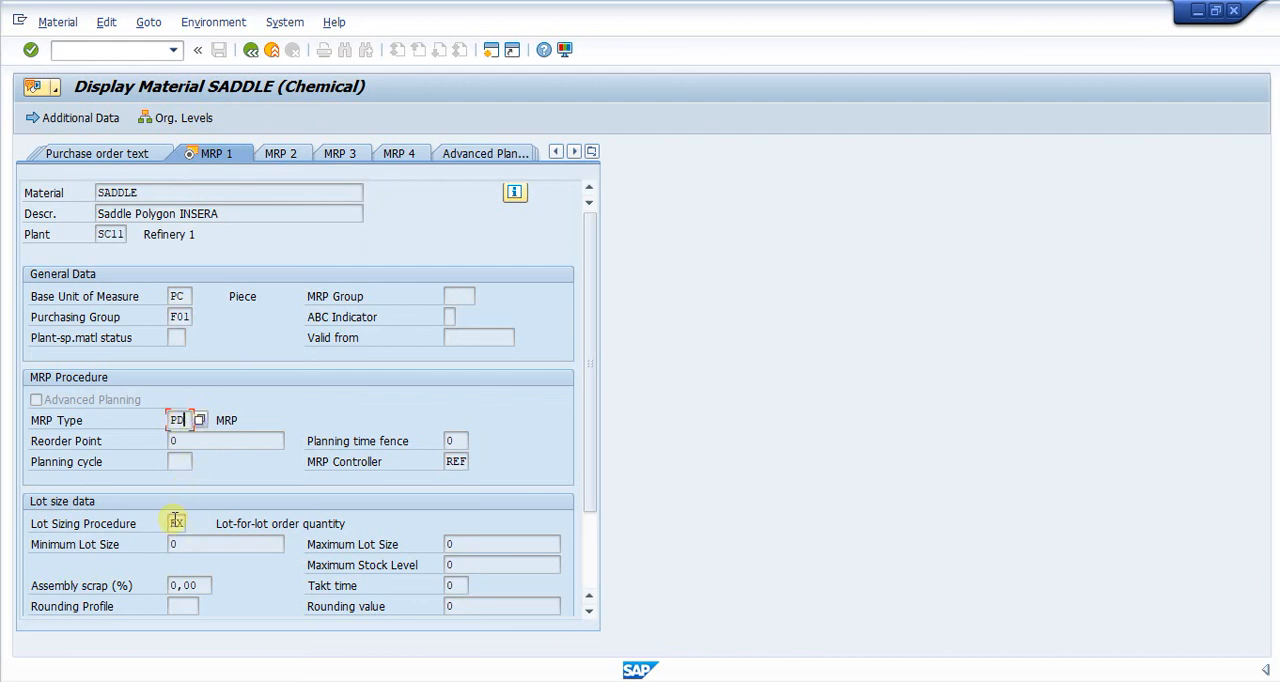
Step: Check SADDLE's procurement type in the MRP 2 view against the list of possible procurement types
{"action": "left_click", "coordinate": [286, 156]}
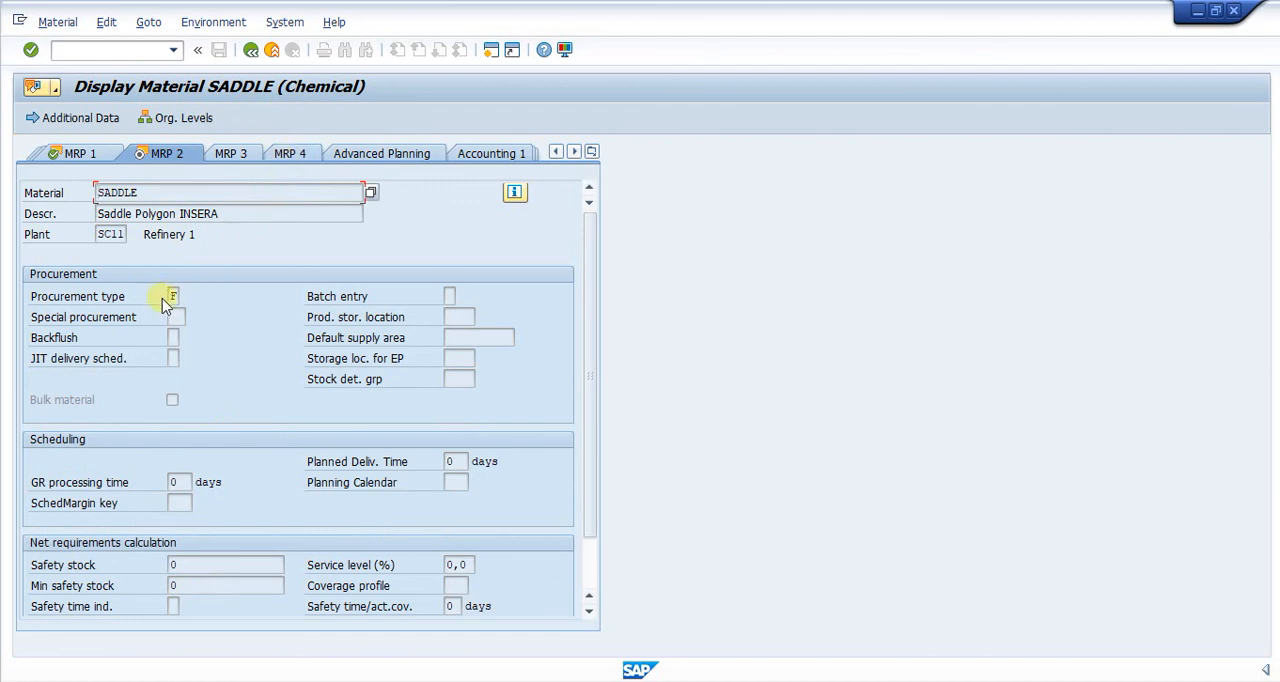
{"action": "left_click", "coordinate": [173, 297]}
{"action": "left_click", "coordinate": [186, 297]}
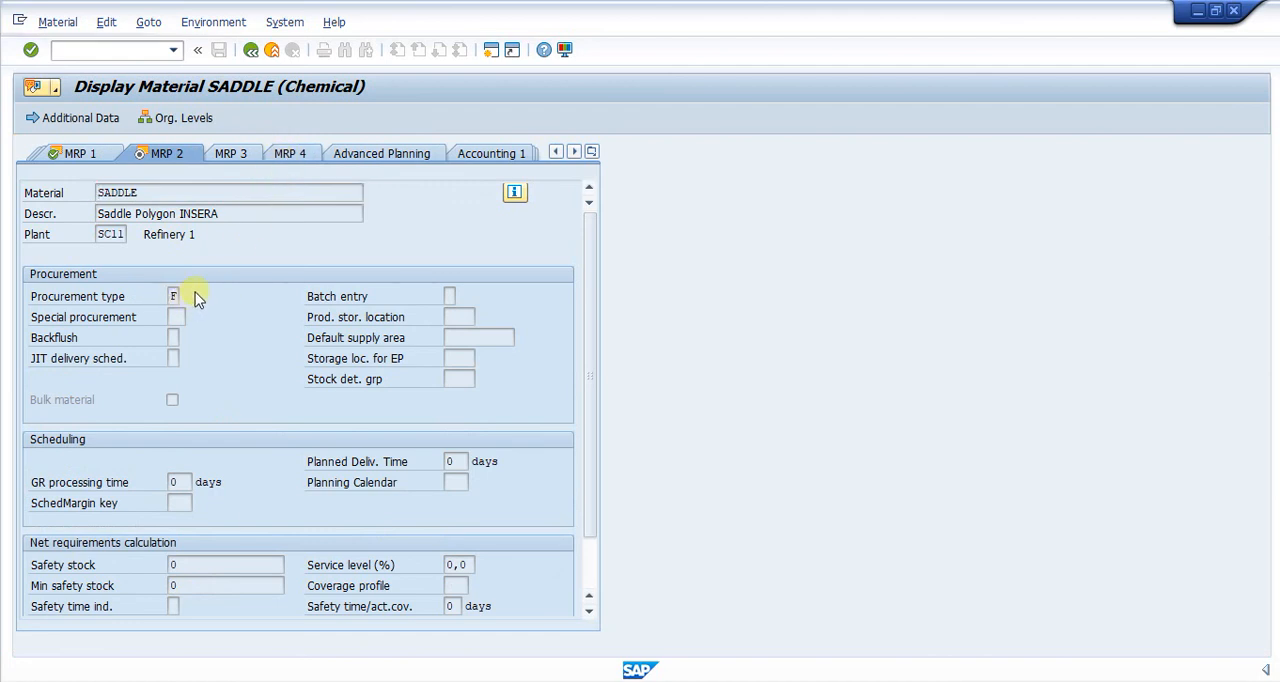
{"action": "left_click_drag", "start_coordinate": [163, 144], "coordinate": [502, 152]}
{"action": "left_click", "coordinate": [477, 240]}
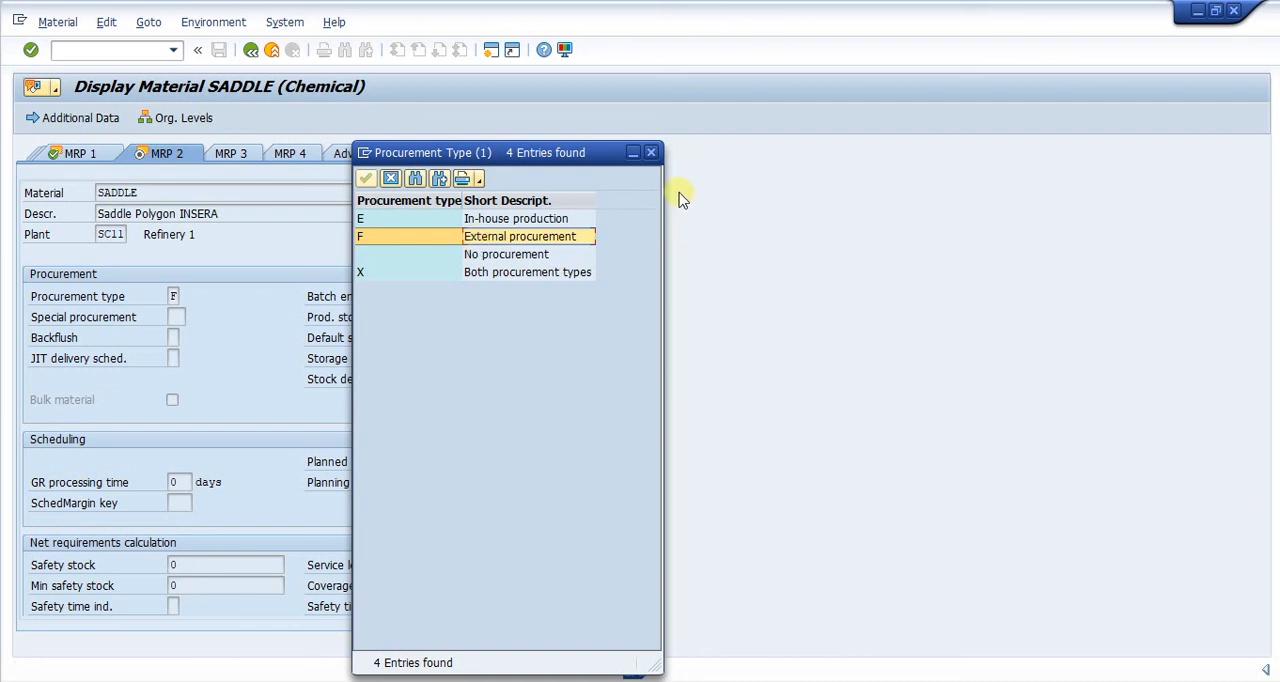
{"action": "left_click", "coordinate": [651, 153]}
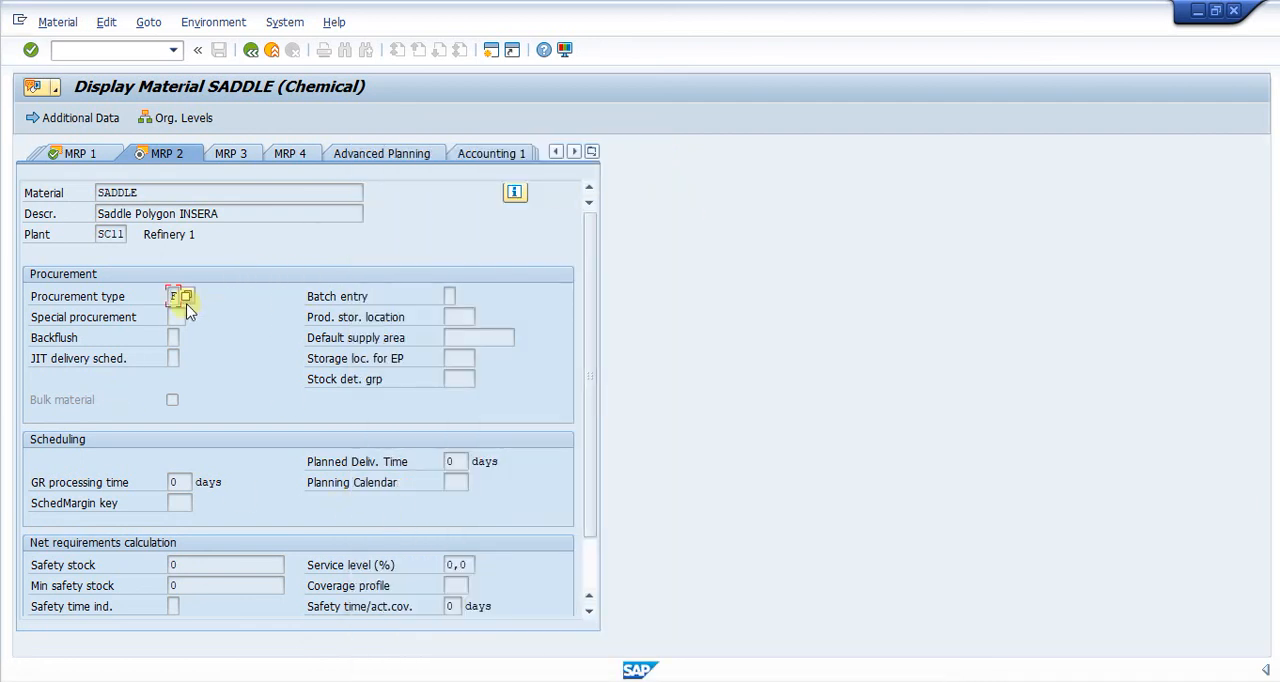
Step: Look through SADDLE's MRP 3 and MRP 4 views and return to the BOM item overview
{"action": "left_click", "coordinate": [237, 155]}
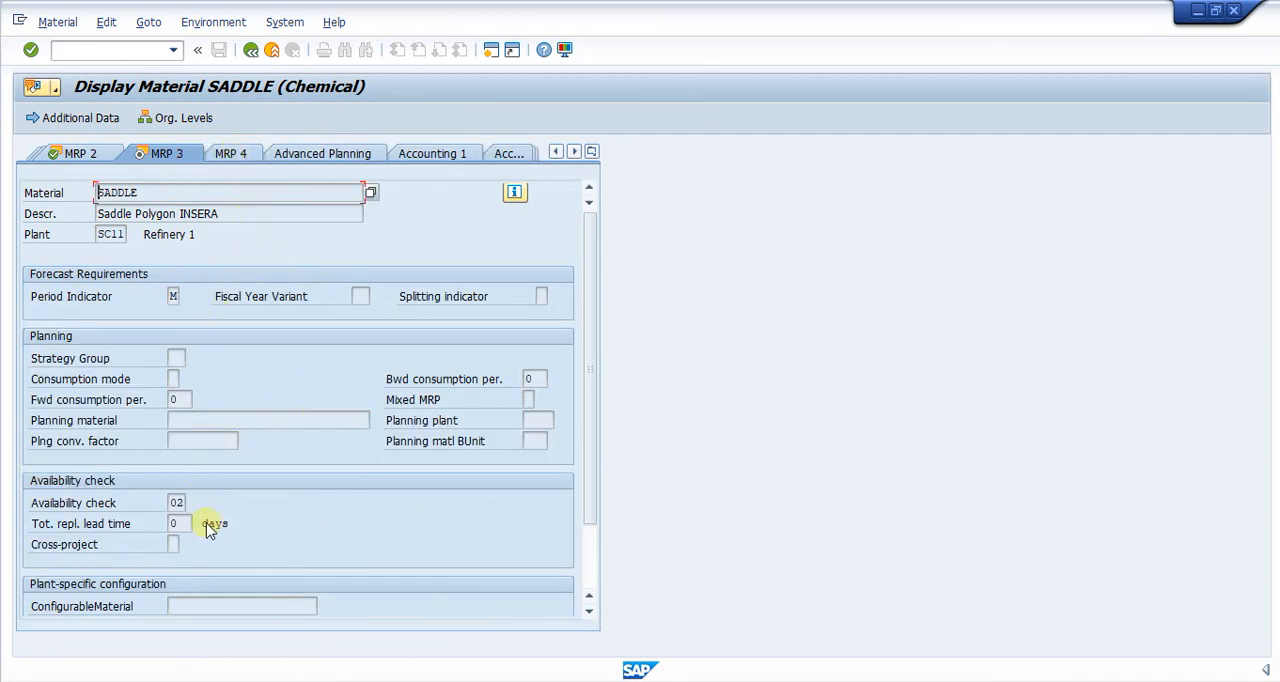
{"action": "left_click", "coordinate": [243, 154]}
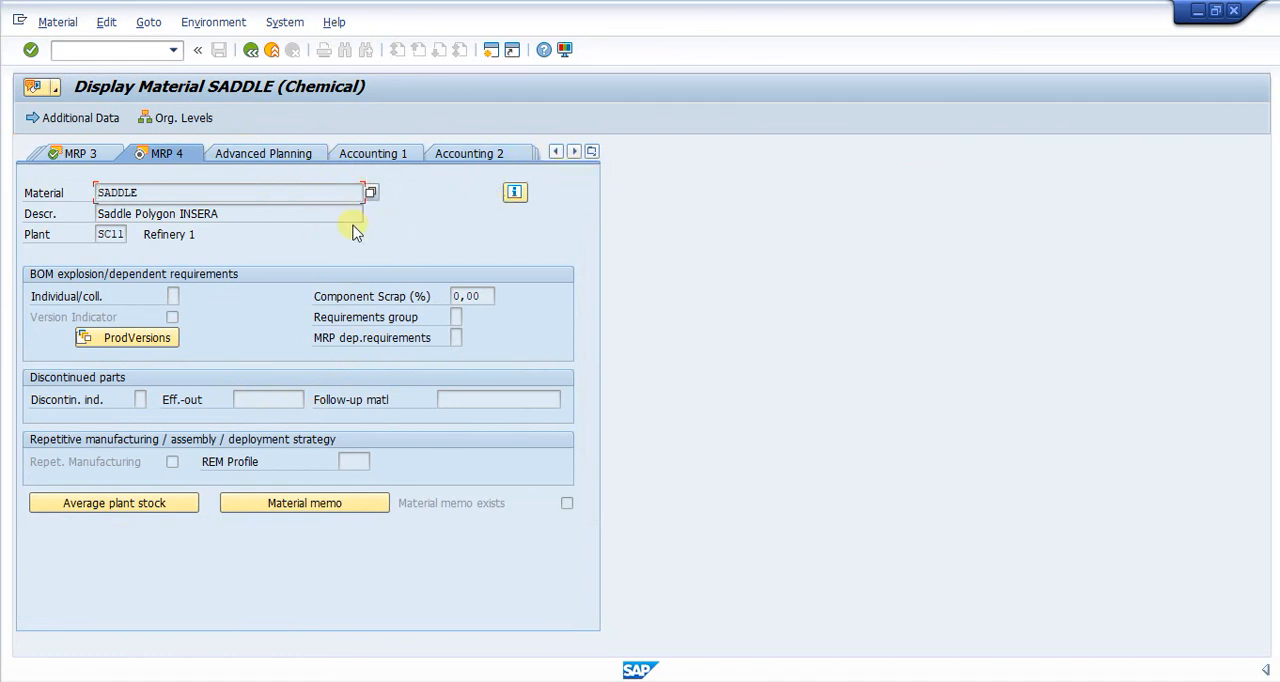
{"action": "left_click", "coordinate": [252, 52]}
Step: Review the components SADDLE, BRAKE, RIM, RODA and VALVE in the BOM item overview of BIKE-PP
{"action": "left_click", "coordinate": [180, 315]}
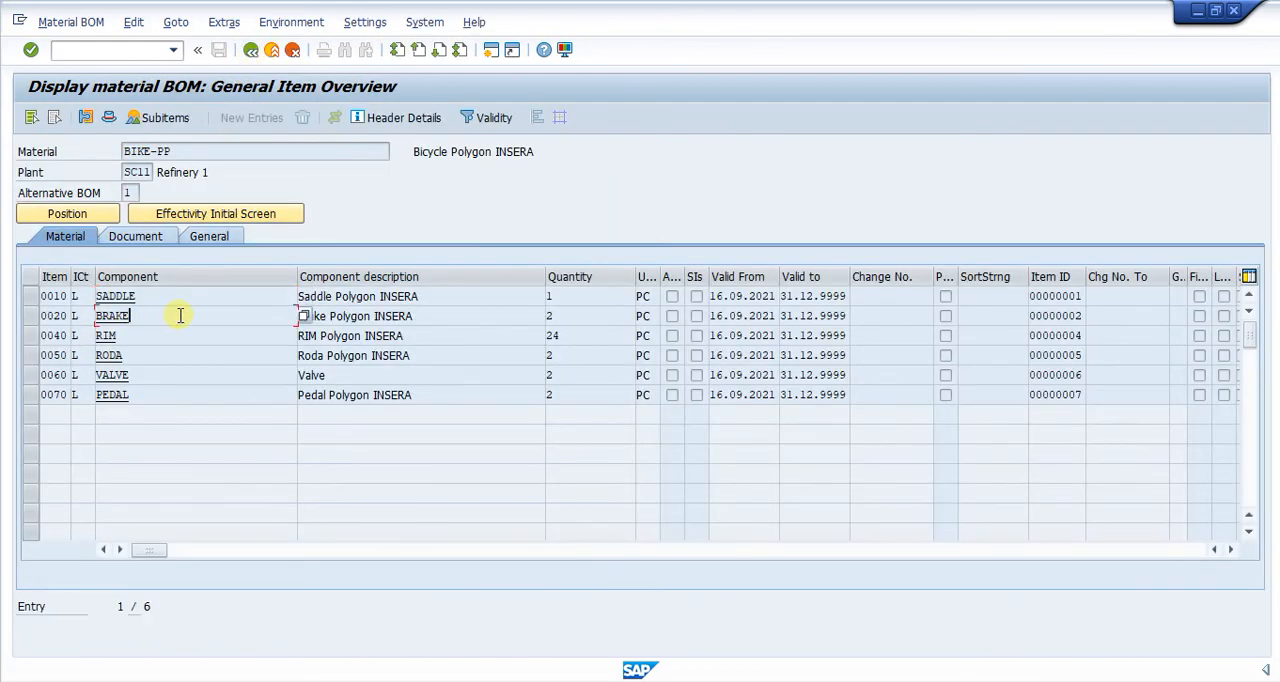
{"action": "left_click", "coordinate": [178, 335]}
{"action": "left_click", "coordinate": [179, 355]}
{"action": "left_click", "coordinate": [184, 372]}
{"action": "left_click", "coordinate": [212, 316]}
{"action": "left_click", "coordinate": [200, 301]}
{"action": "left_click", "coordinate": [197, 314]}
{"action": "left_click", "coordinate": [214, 298]}
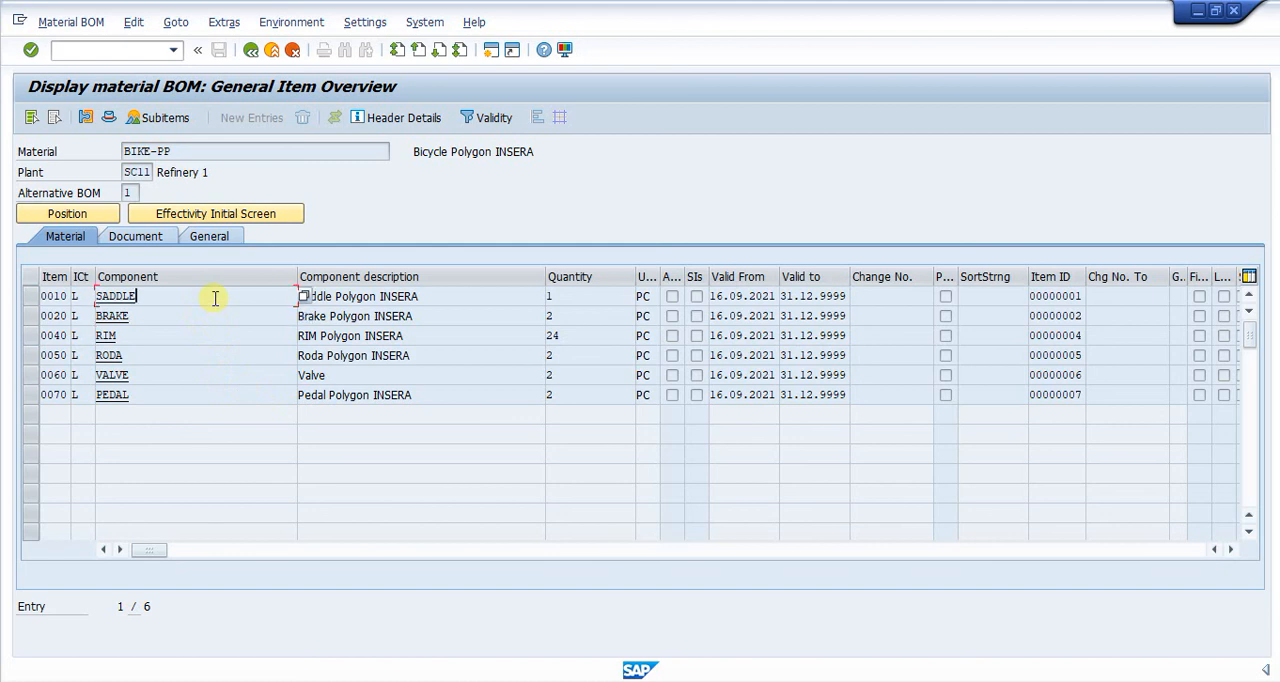
{"action": "left_click", "coordinate": [208, 311]}
{"action": "left_click", "coordinate": [210, 355]}
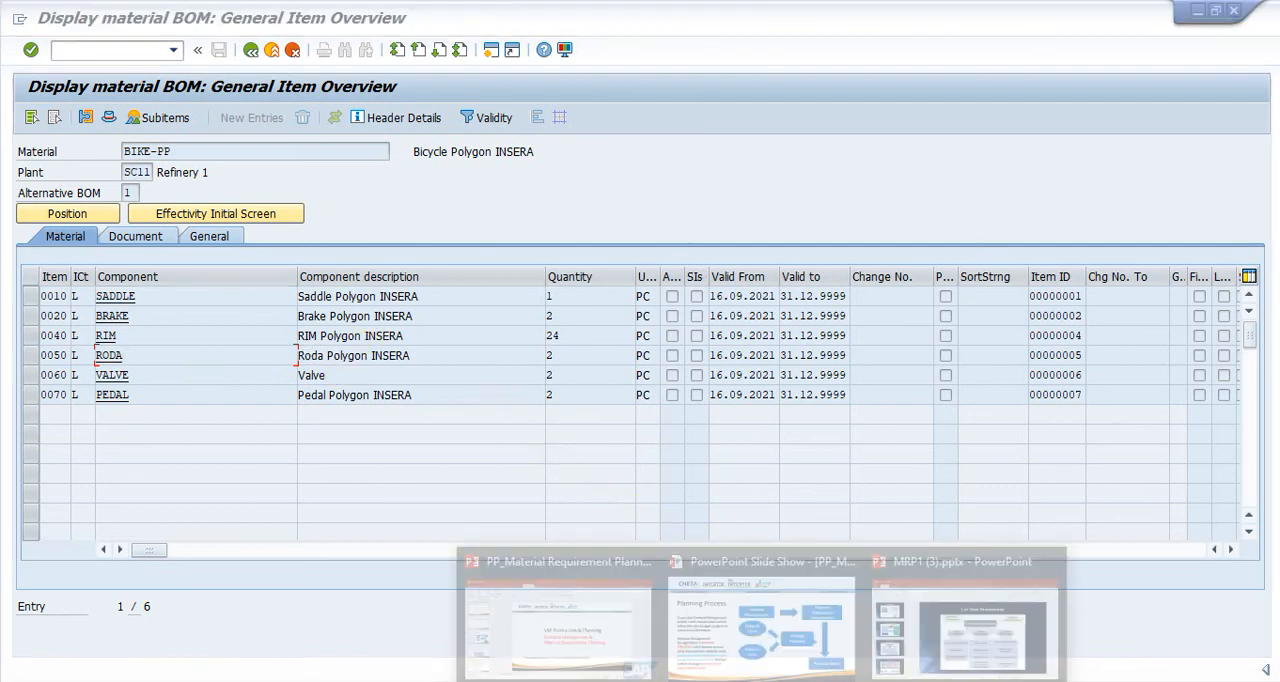
{"action": "left_click", "coordinate": [760, 600]}
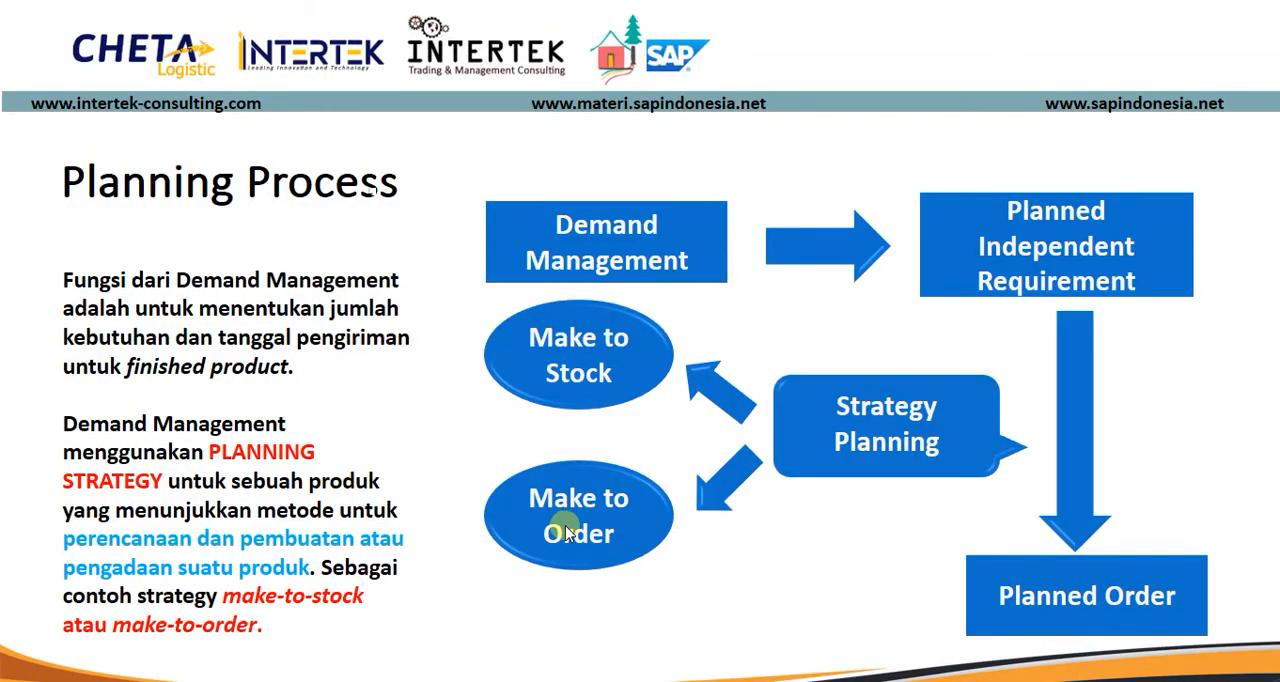
{"action": "left_click", "coordinate": [213, 236]}
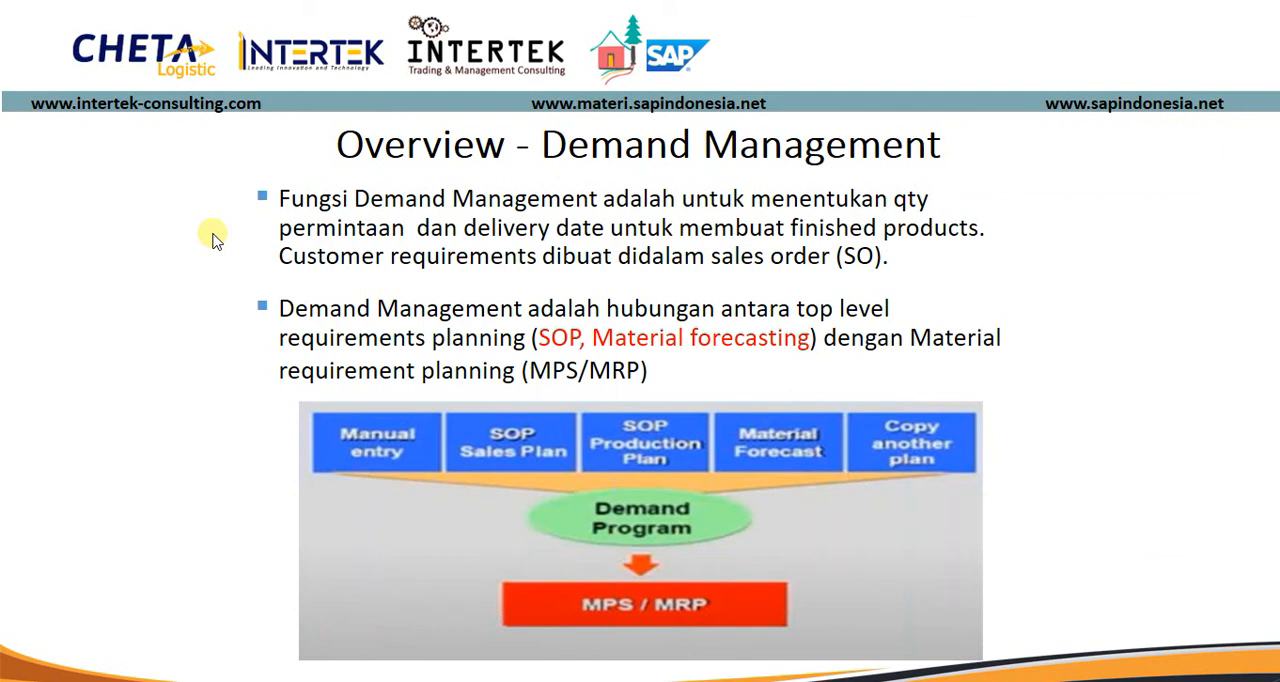
{"action": "left_click", "coordinate": [213, 236]}
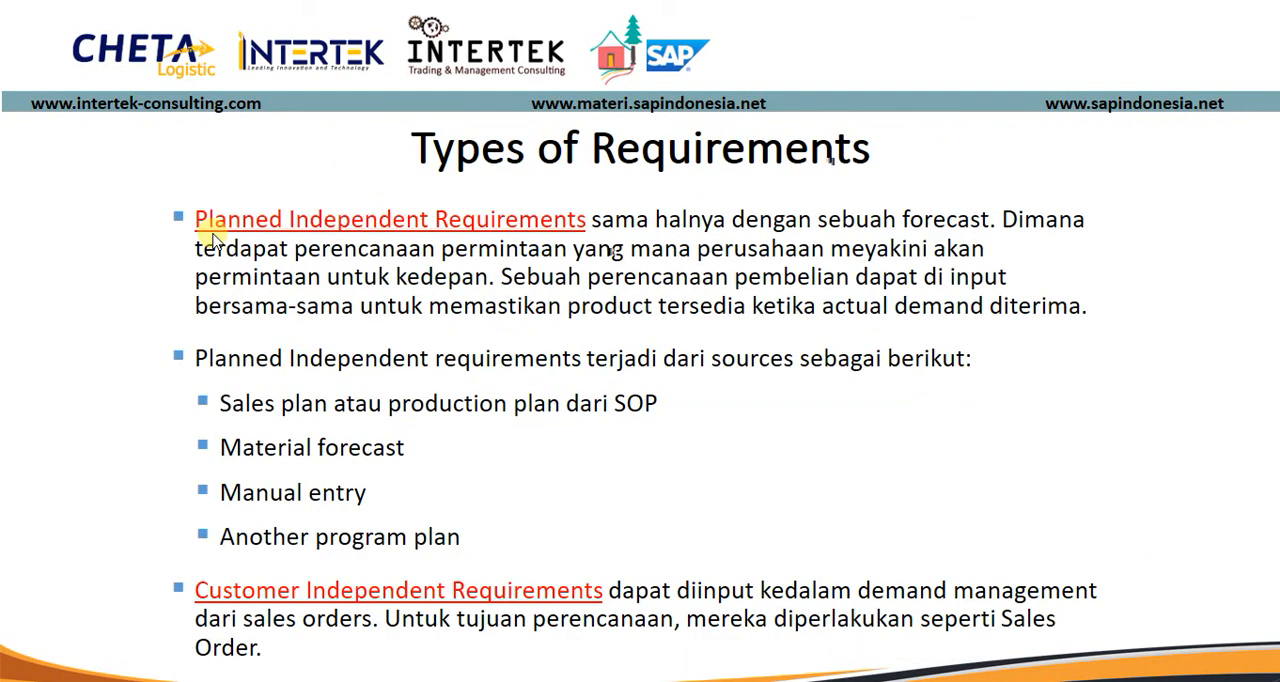